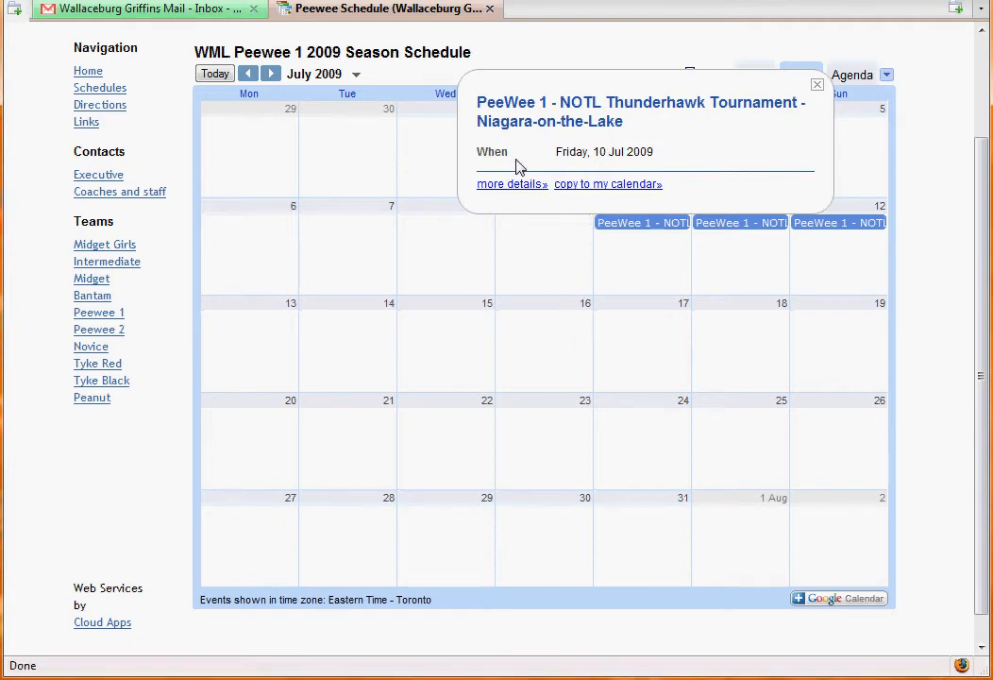
Go to June 2009 in the Peewee schedule, open the 19 June Harry Kazarian Memorial Tournament event and follow its Owen Sound Tourney map link
left_click(818, 85)
left_click(248, 73)
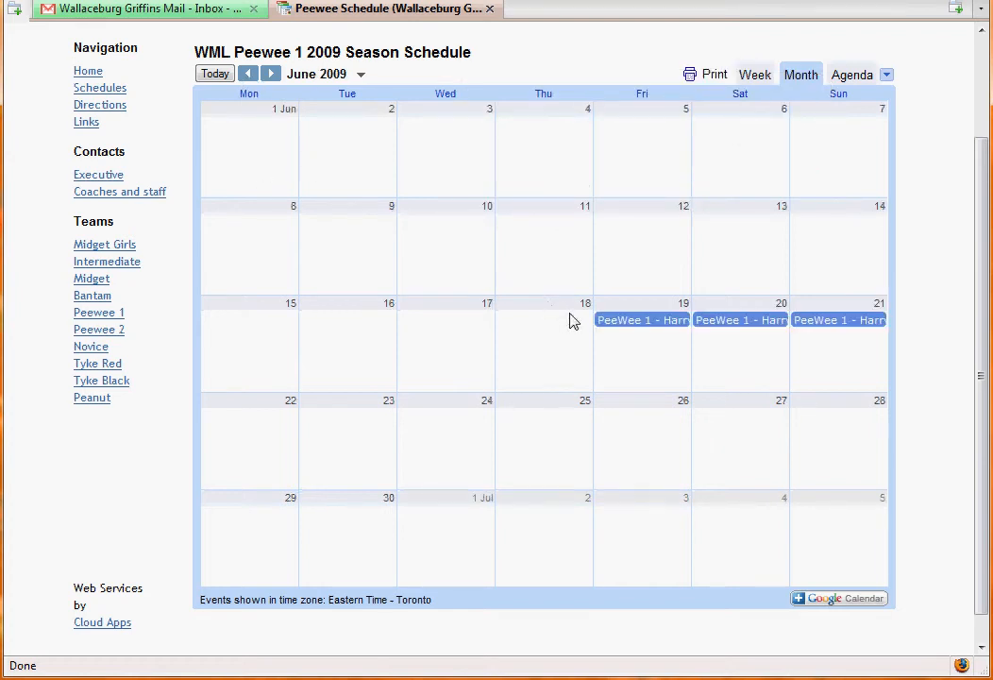
left_click(613, 324)
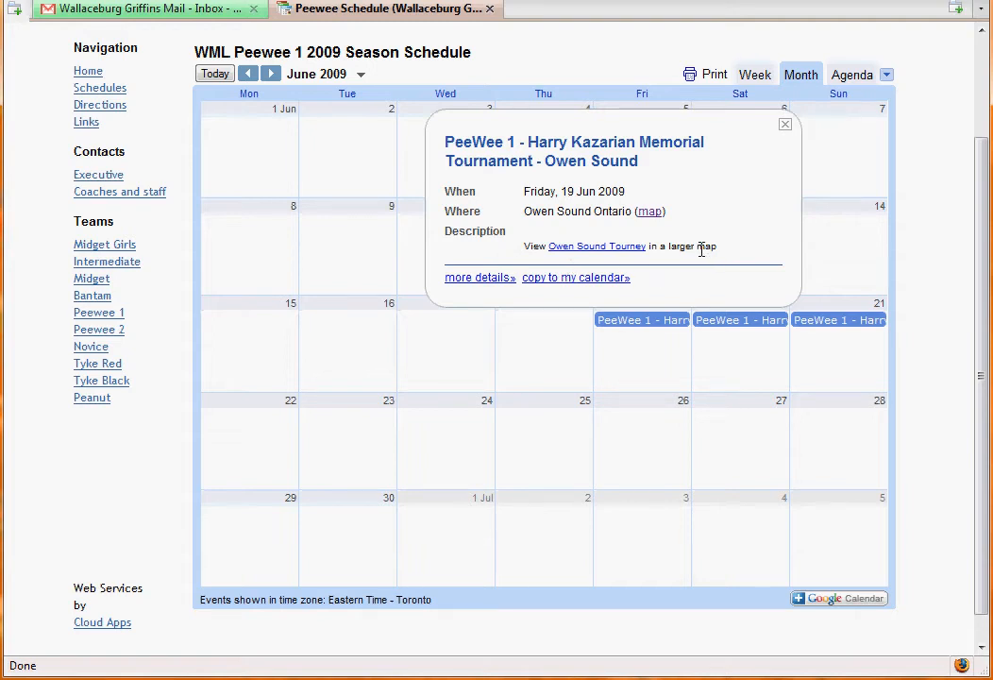
left_click(630, 257)
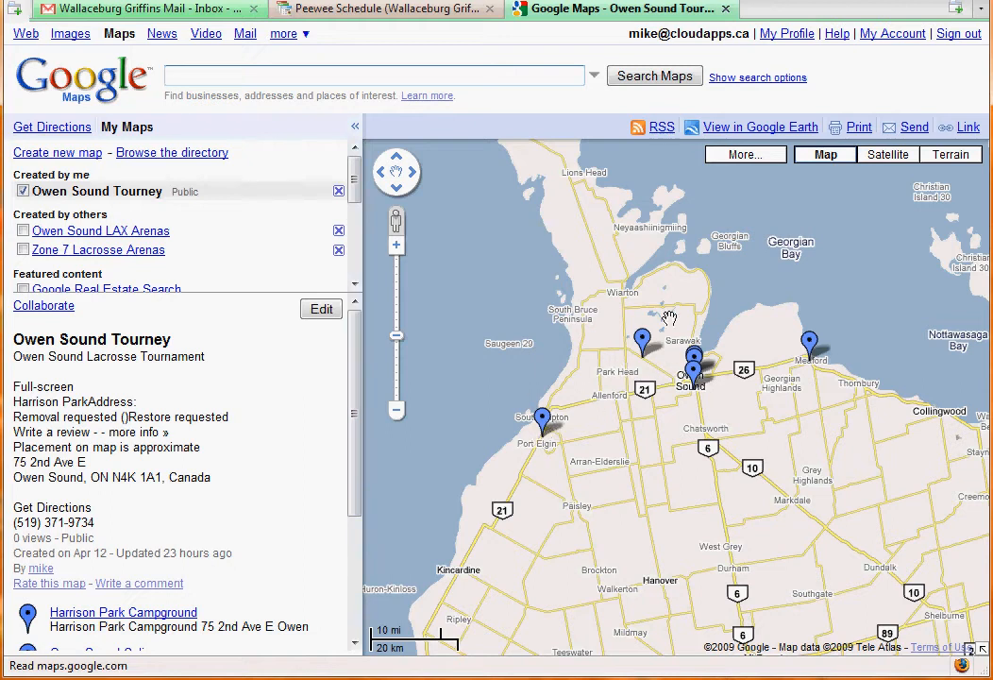
Show the Owen Sound LAX Arenas map for comparison with Owen Sound Tourney, leaving only Owen Sound Tourney displayed
left_click(23, 232)
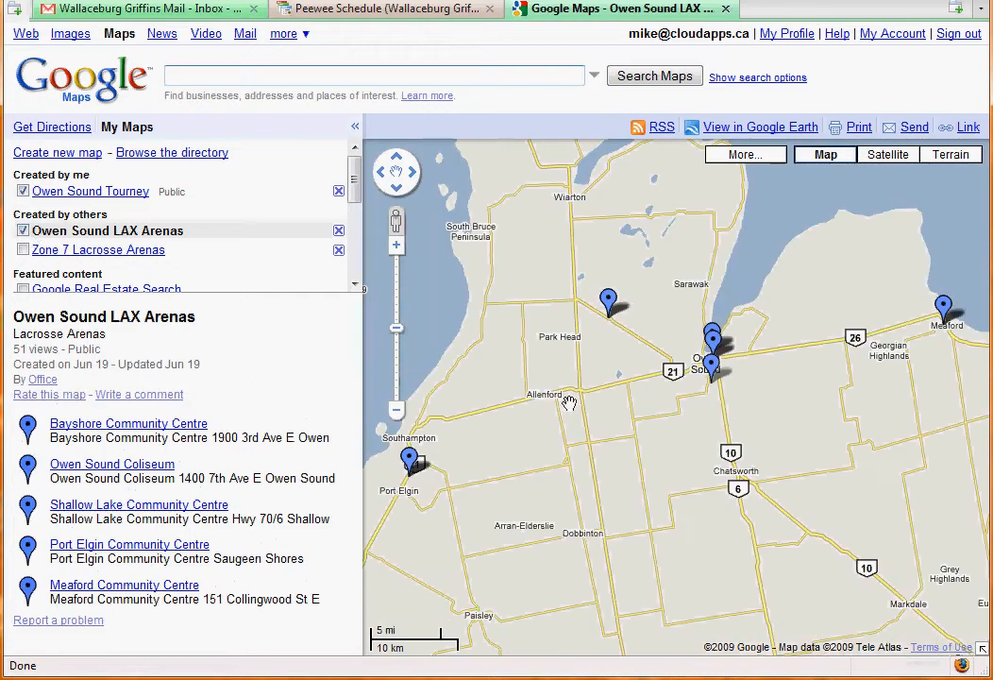
left_click(22, 192)
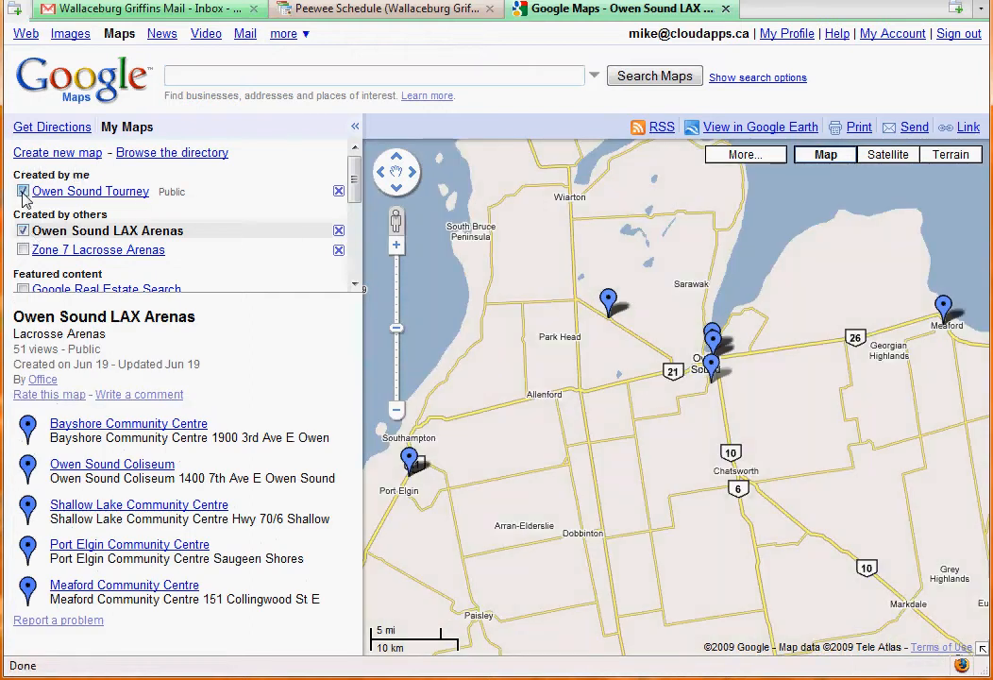
left_click(23, 192)
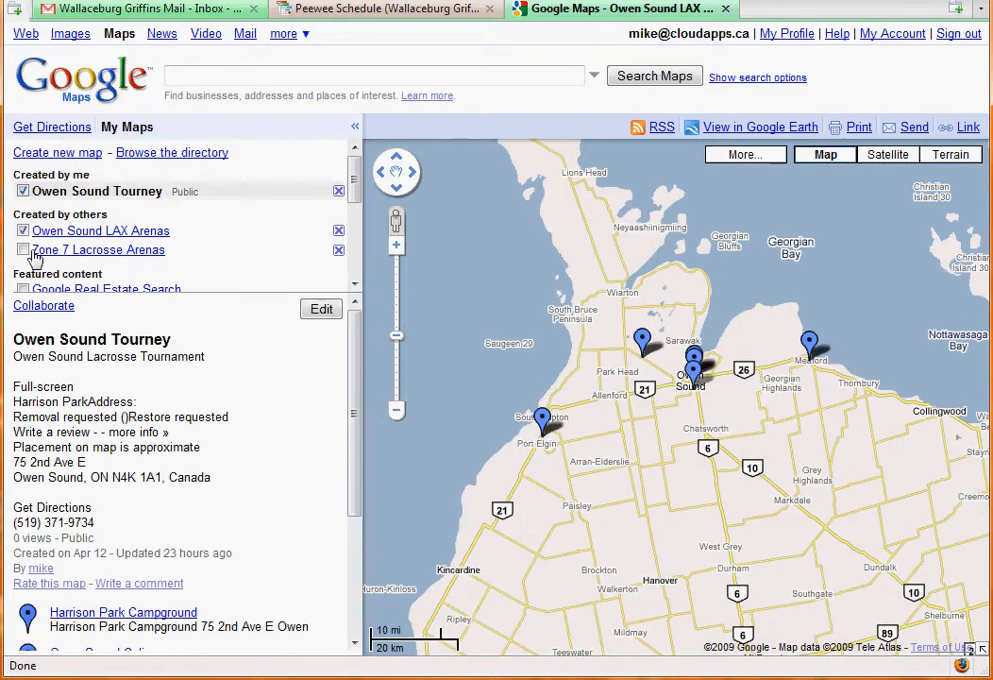
left_click(23, 231)
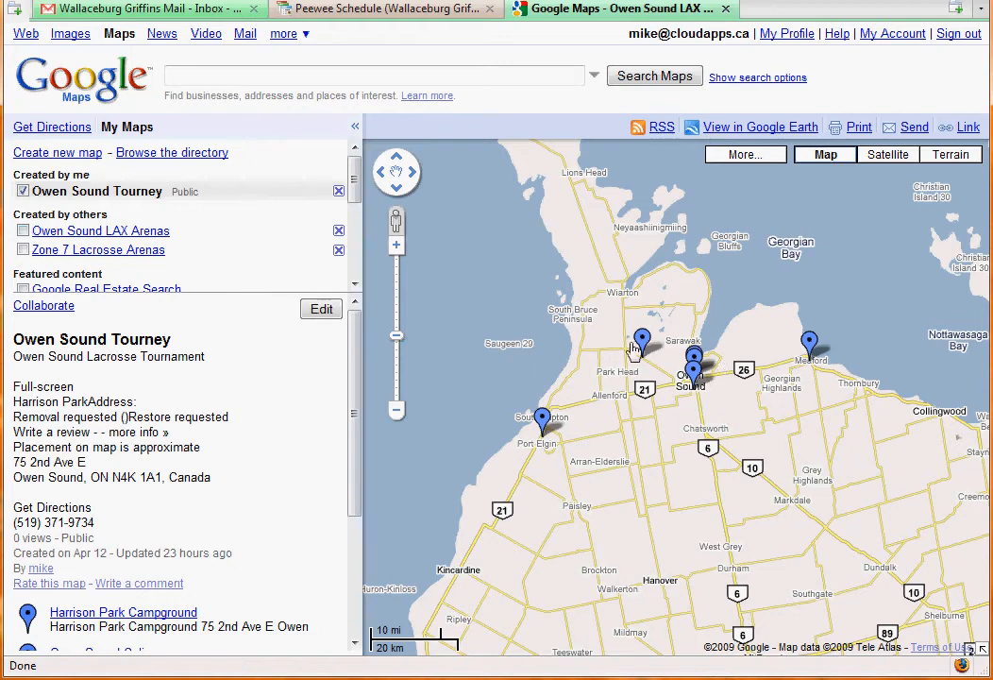
View the details of the Shallow Lake Community Centre and Harrison Park Campground placemarks on the map
scroll(664, 378, "up", 1)
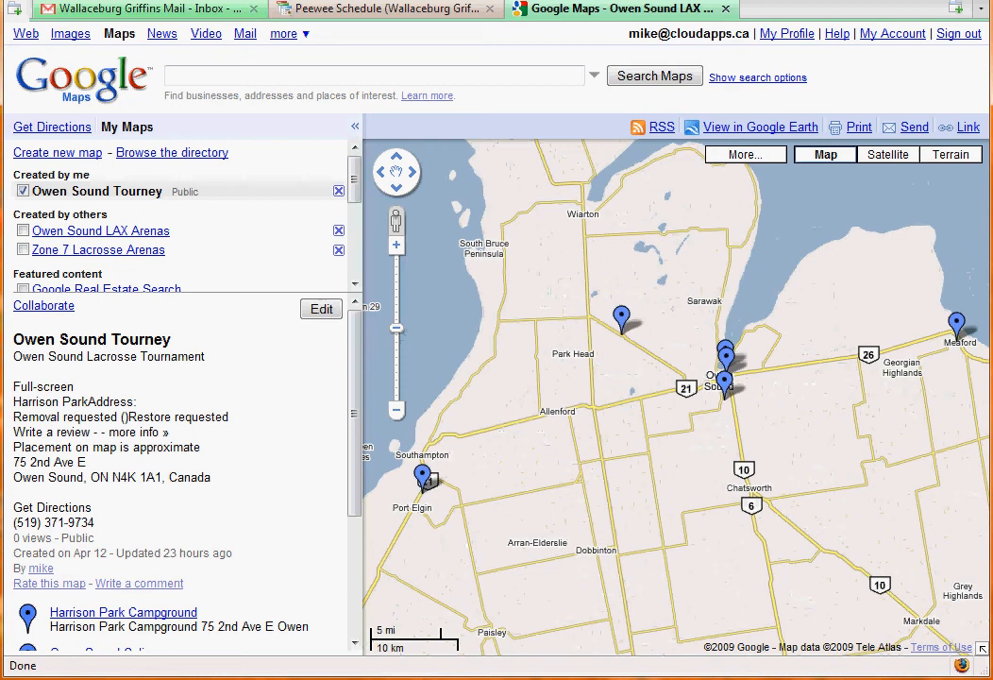
left_click(622, 321)
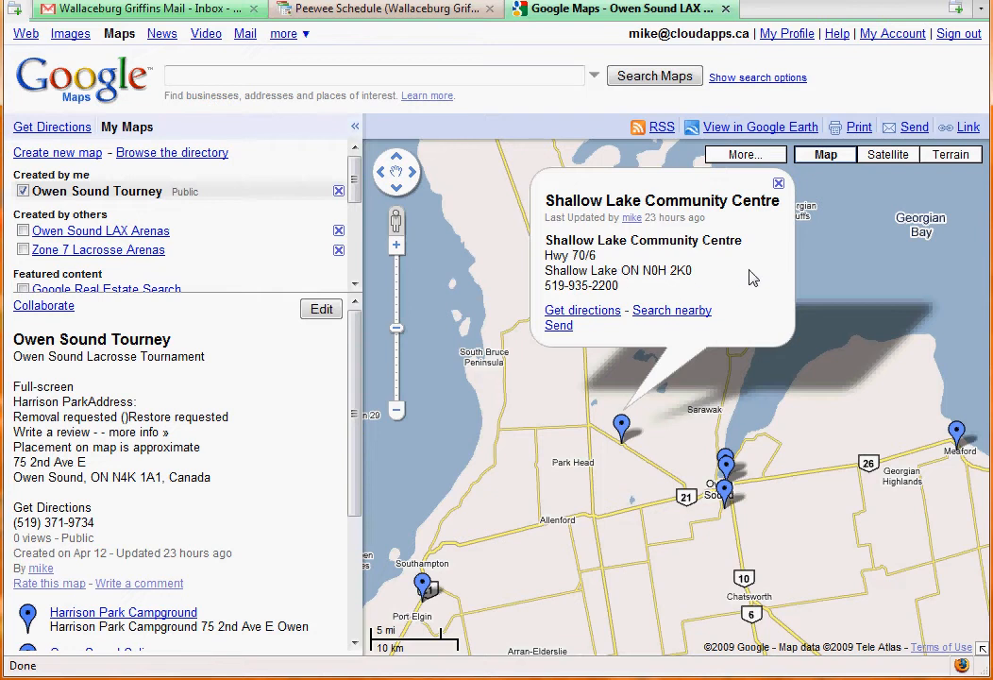
left_click(778, 184)
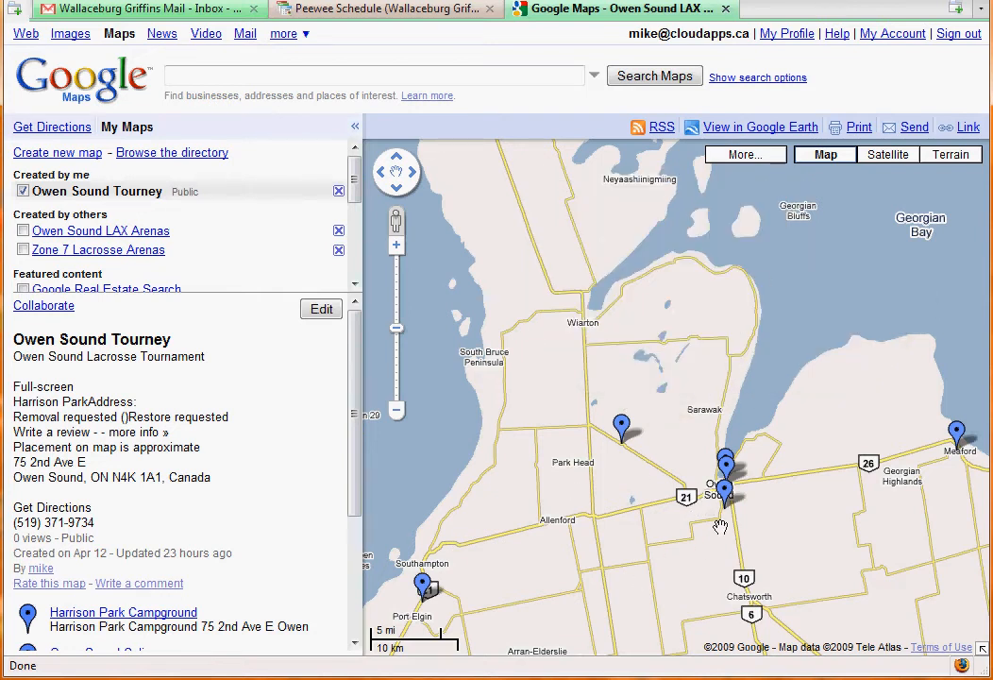
left_click(726, 493)
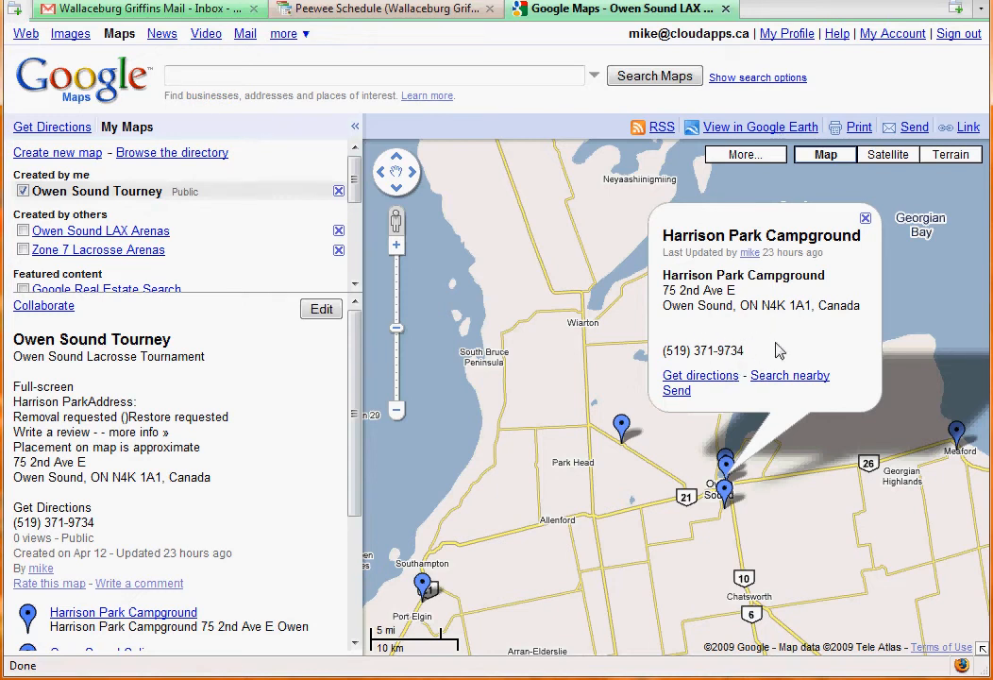
left_click(866, 221)
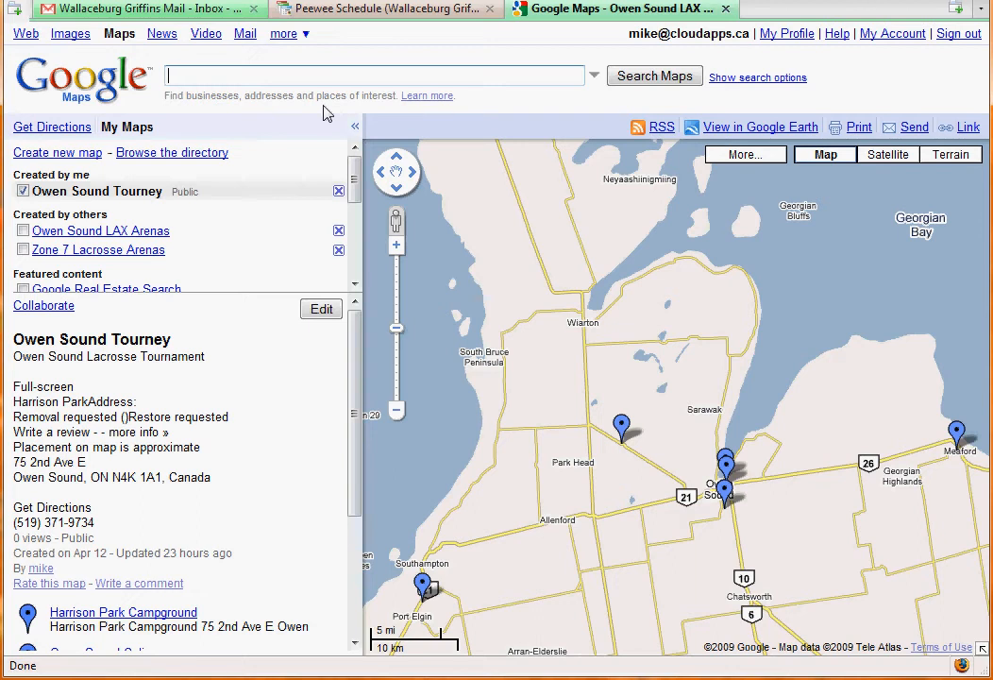
Search the map for "owen sound arena"
type("owen s")
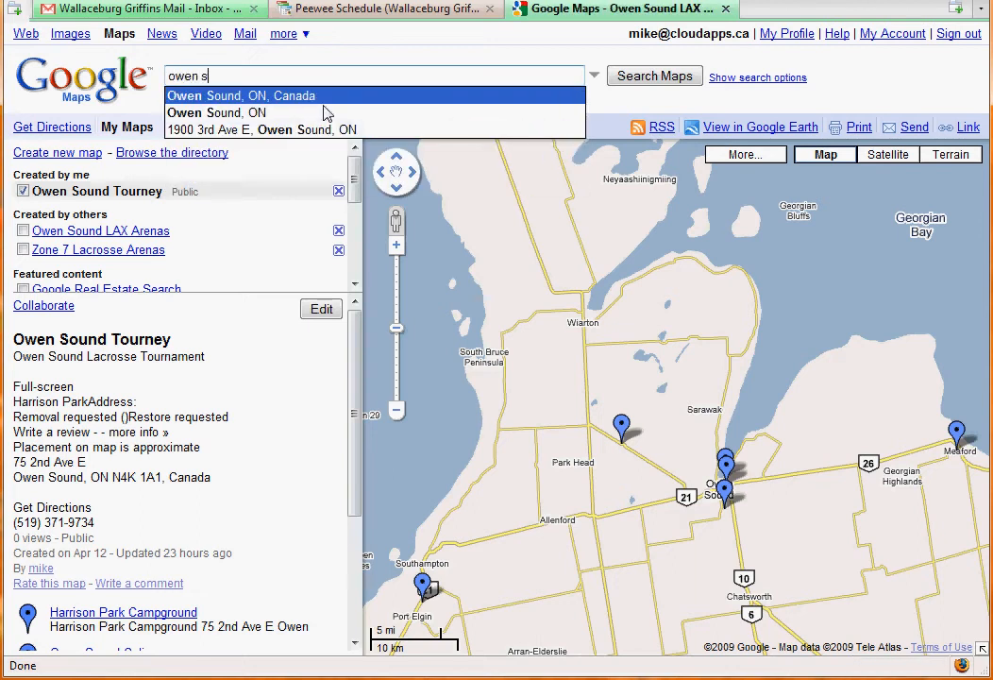
type("ound arena")
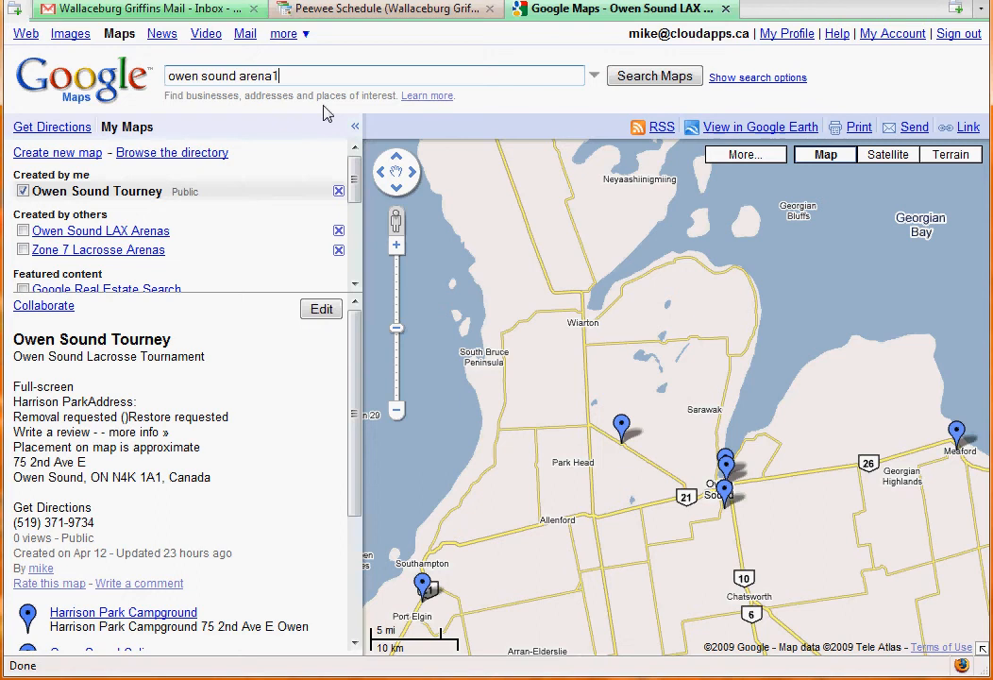
key("Return")
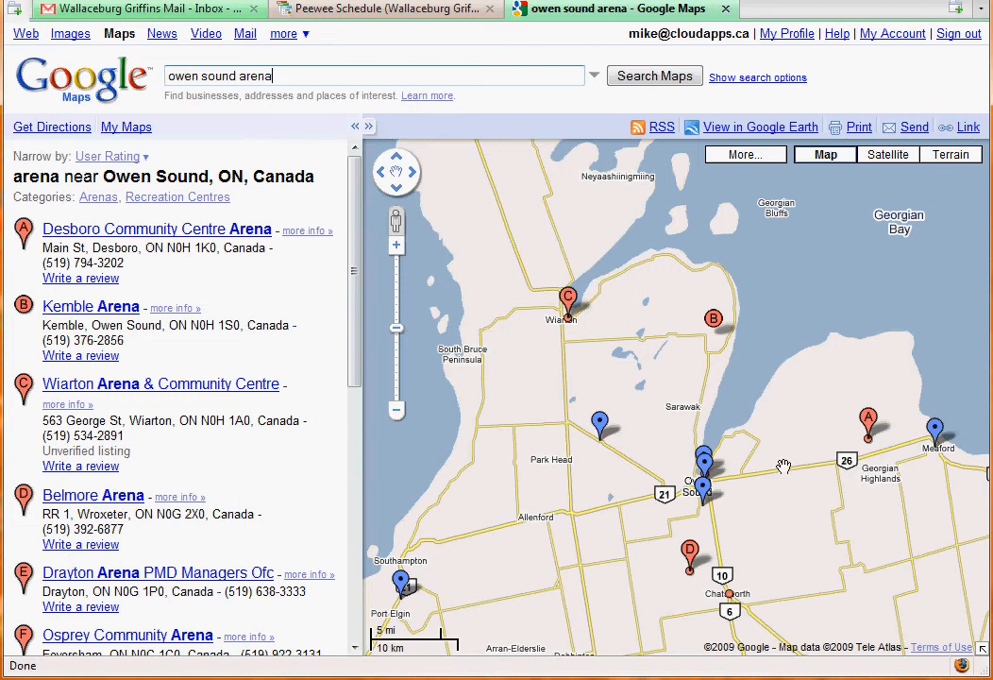
Check which saved maps Desboro Community Centre Arena can be added to, and close its details without saving
left_click(869, 427)
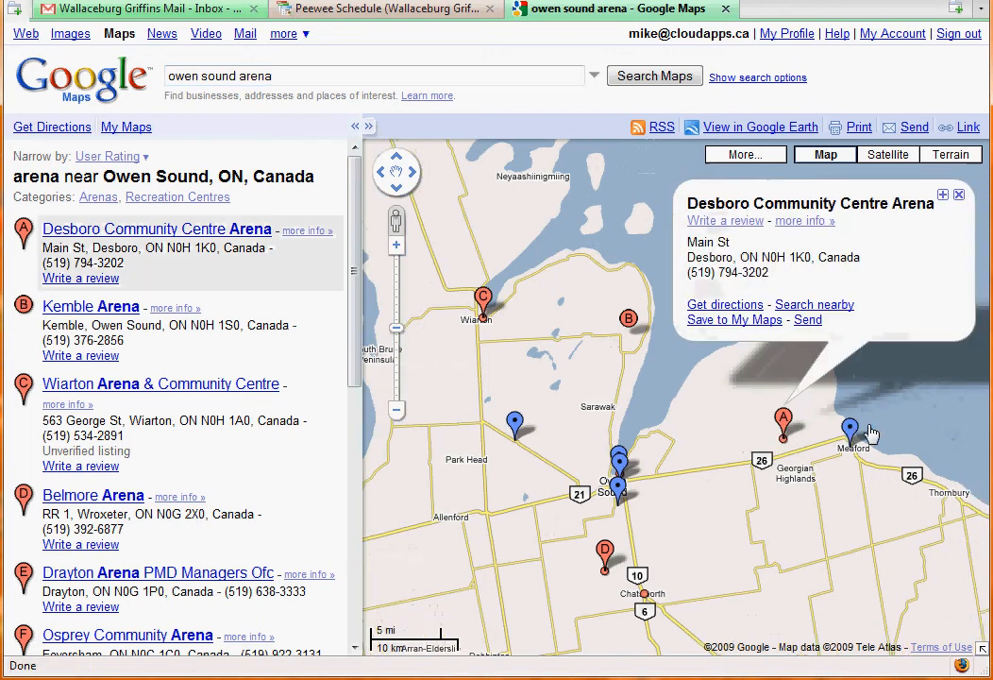
left_click(754, 320)
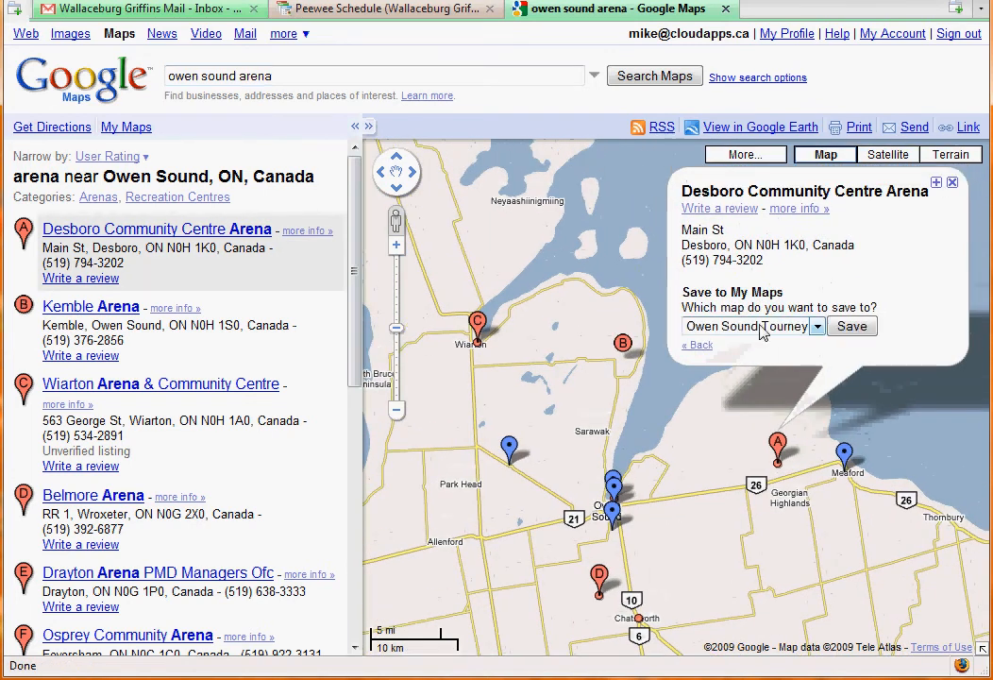
left_click(816, 327)
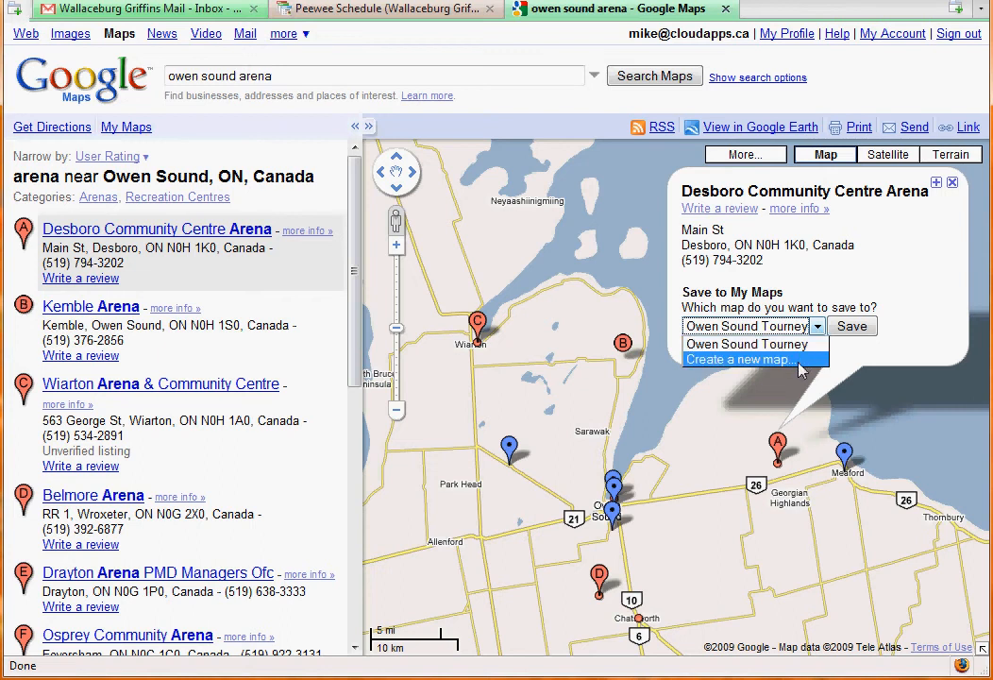
left_click(899, 258)
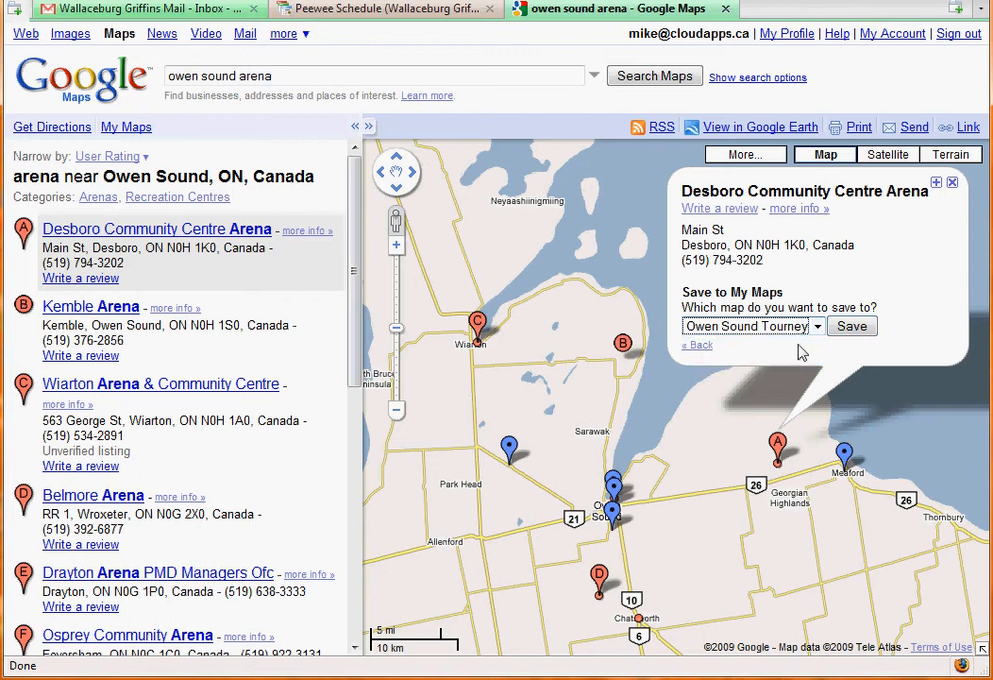
left_click(953, 183)
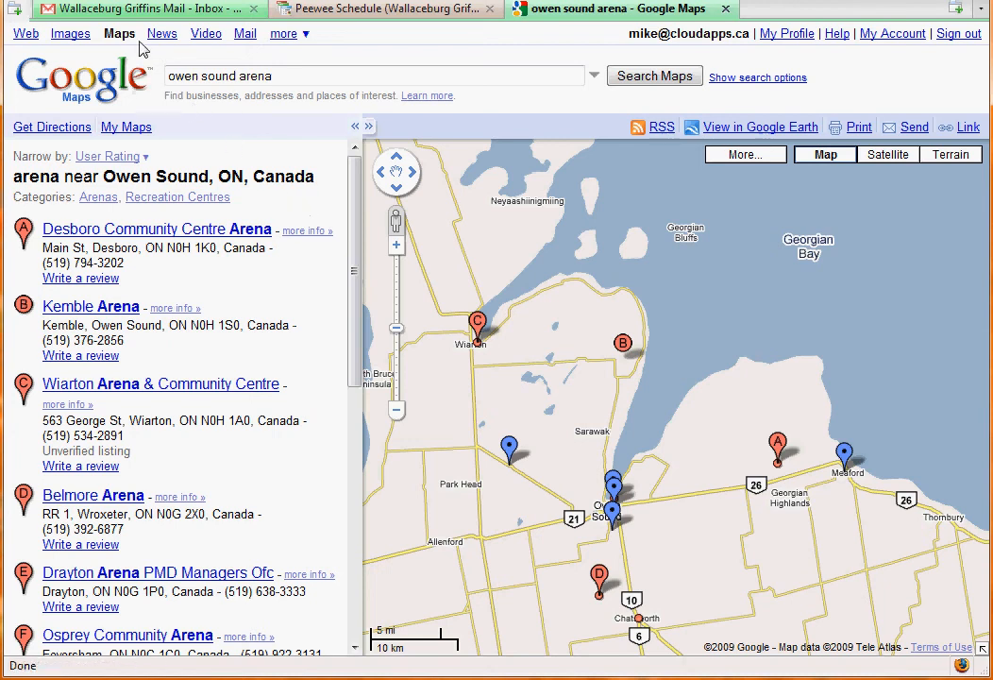
Return to the saved maps and open the Owen Sound Tourney map for editing
left_click(111, 132)
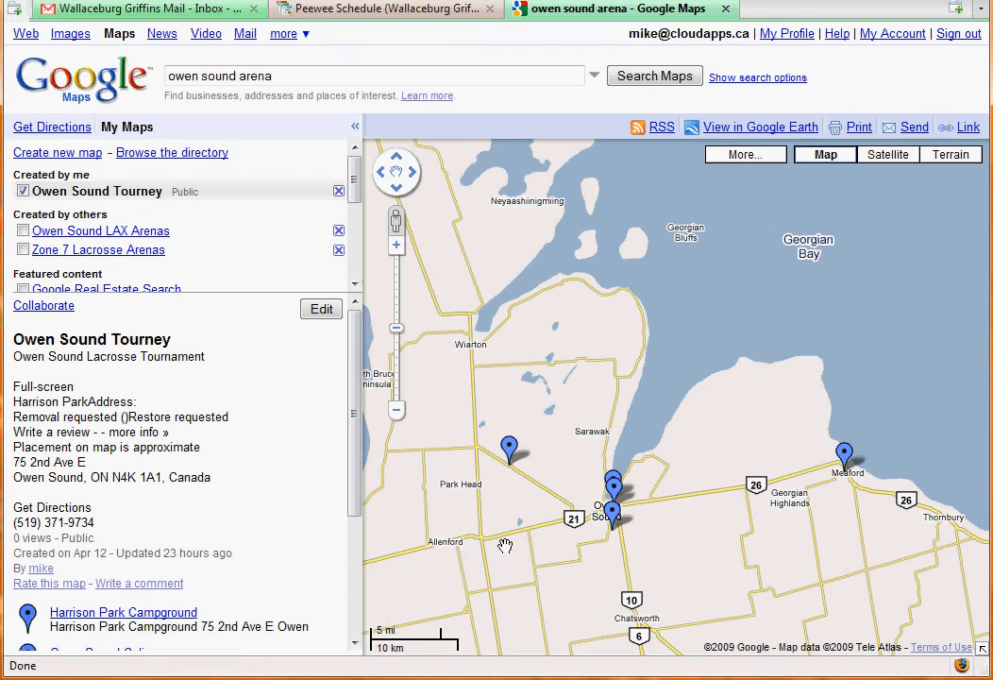
scroll(507, 548, "down", 1)
left_click_drag(494, 540, 578, 460)
scroll(548, 473, "up", 2)
left_click_drag(762, 408, 620, 414)
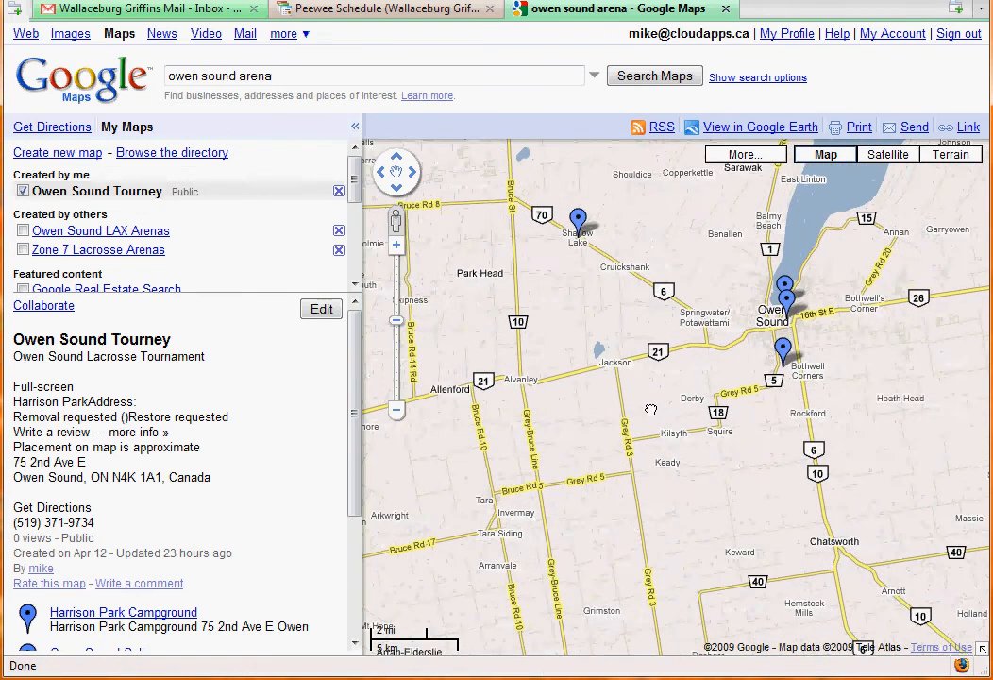
left_click(317, 310)
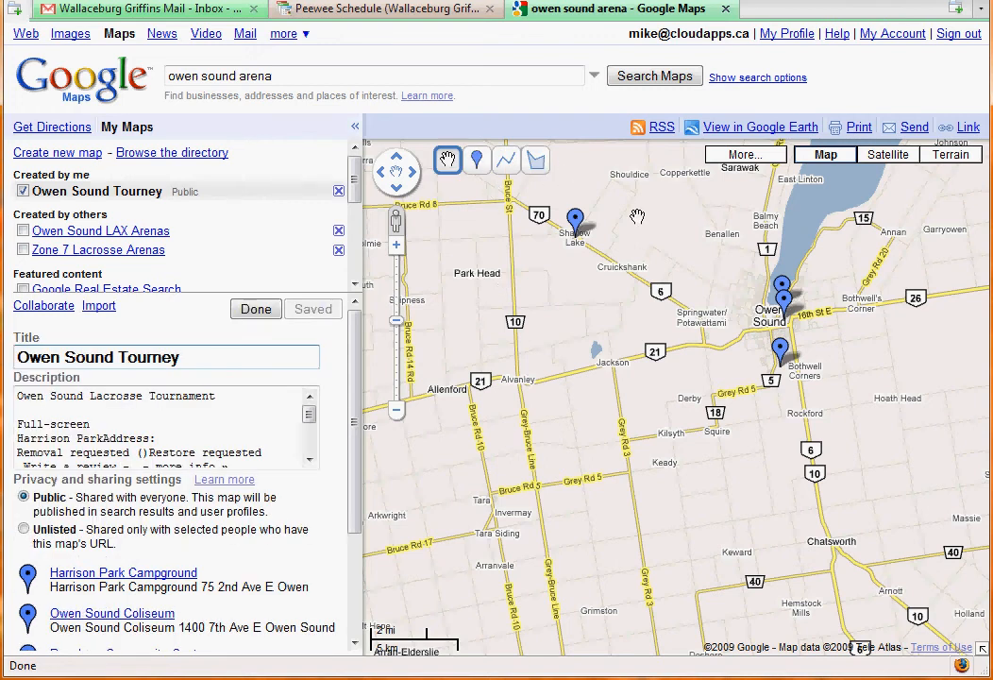
Add a placemark just west of Owen Sound near Springmount and finish editing the map
left_click(478, 163)
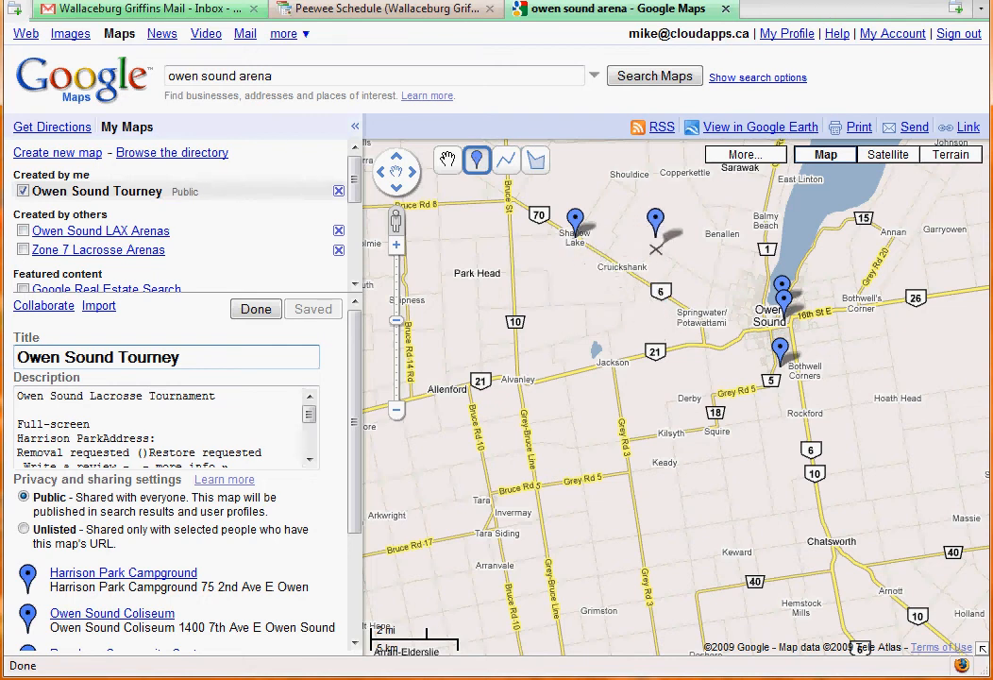
scroll(665, 283, "up", 2)
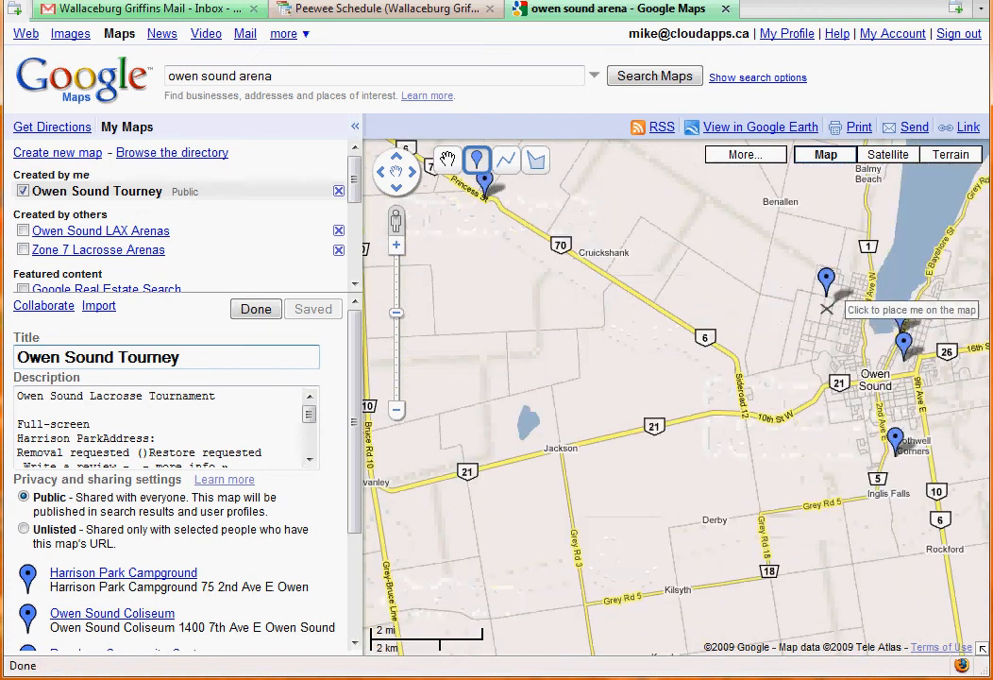
scroll(815, 381, "up", 1)
scroll(820, 378, "up", 4)
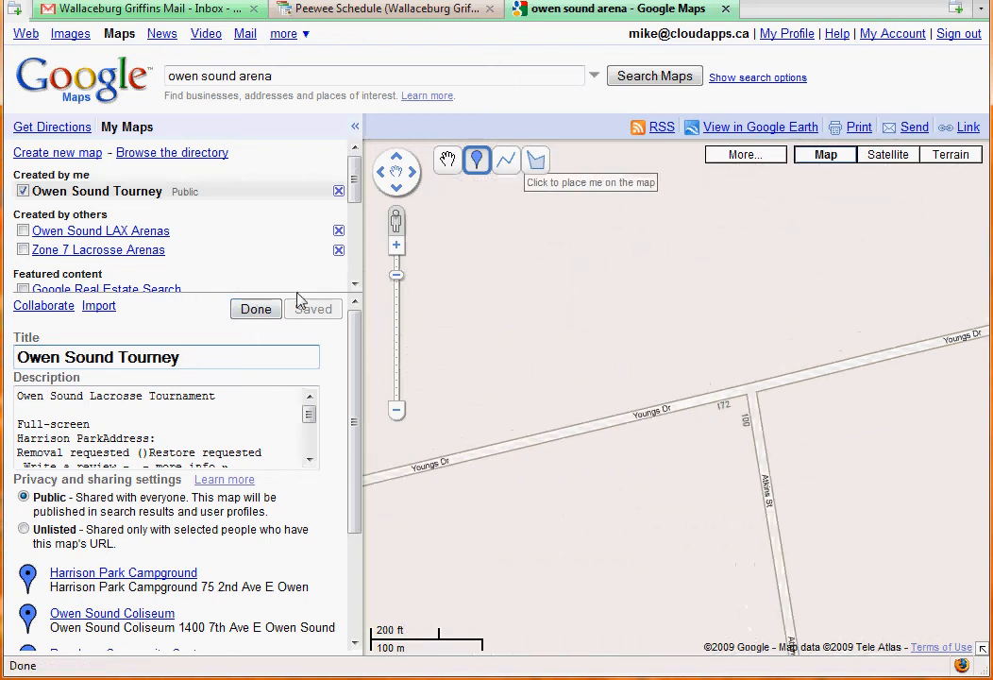
left_click(257, 311)
Check the new placemark west of Owen Sound by viewing its information bubble, and close the bubble
scroll(192, 347, "down", 1)
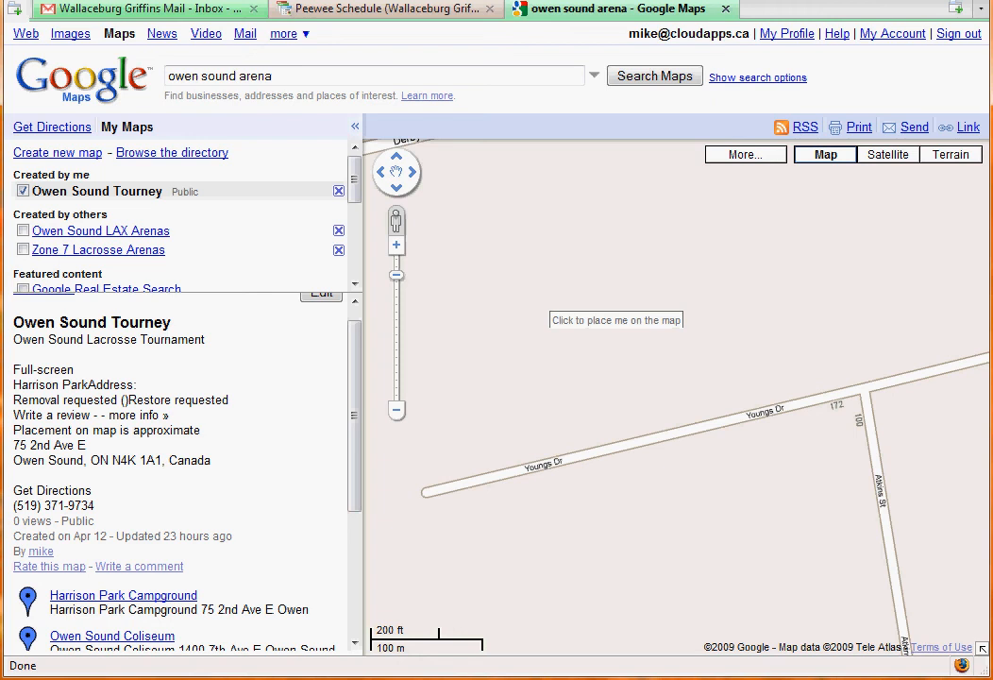
scroll(567, 334, "up", 1)
scroll(565, 333, "down", 3)
scroll(566, 332, "down", 2)
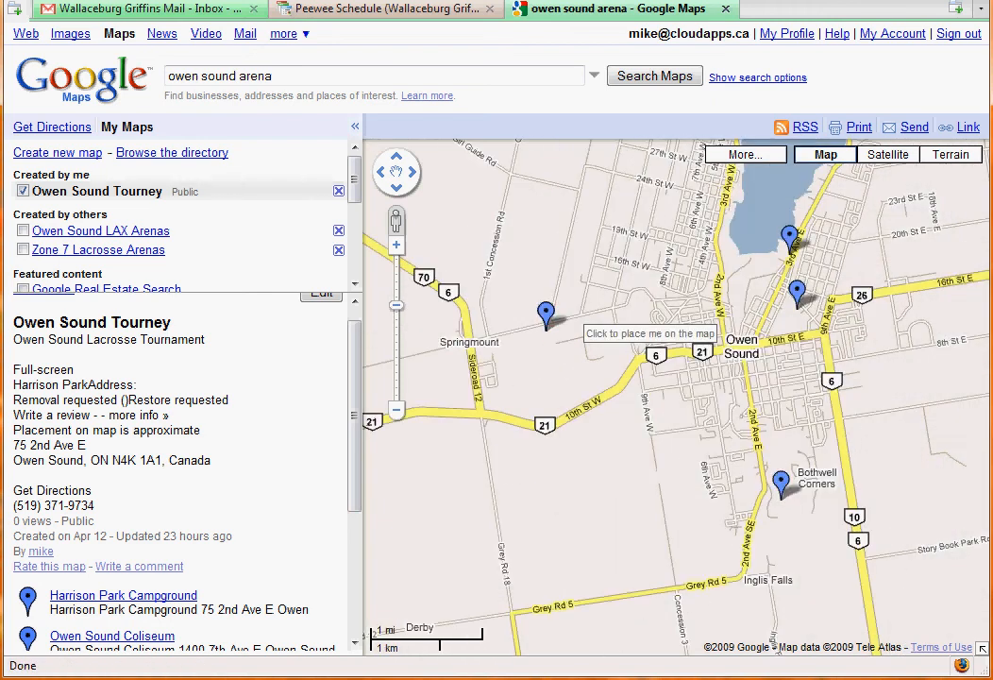
scroll(571, 330, "down", 1)
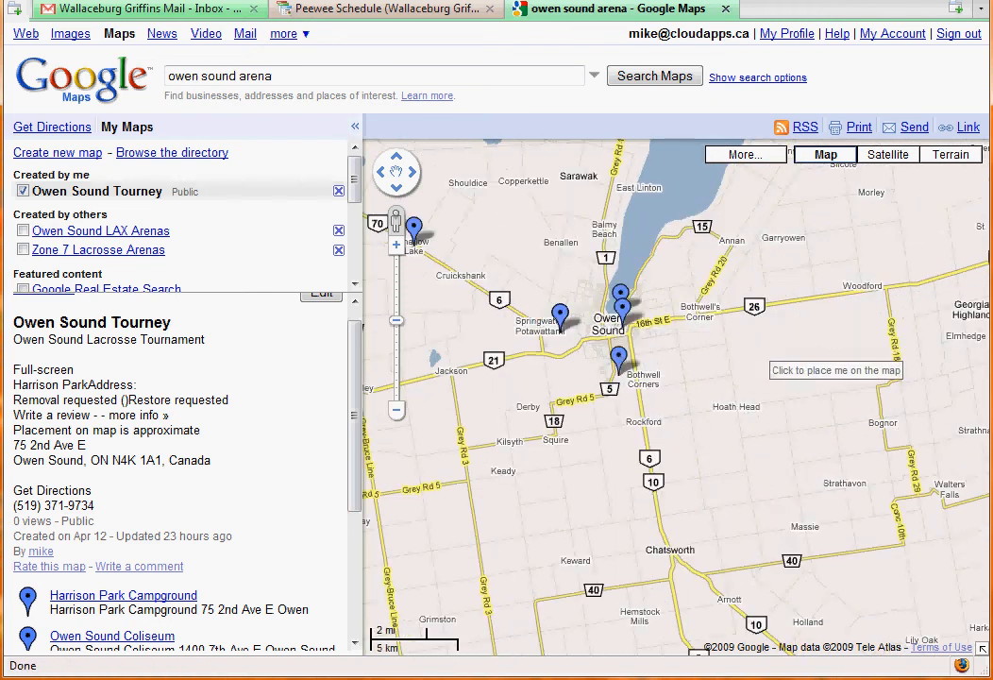
left_click(560, 321)
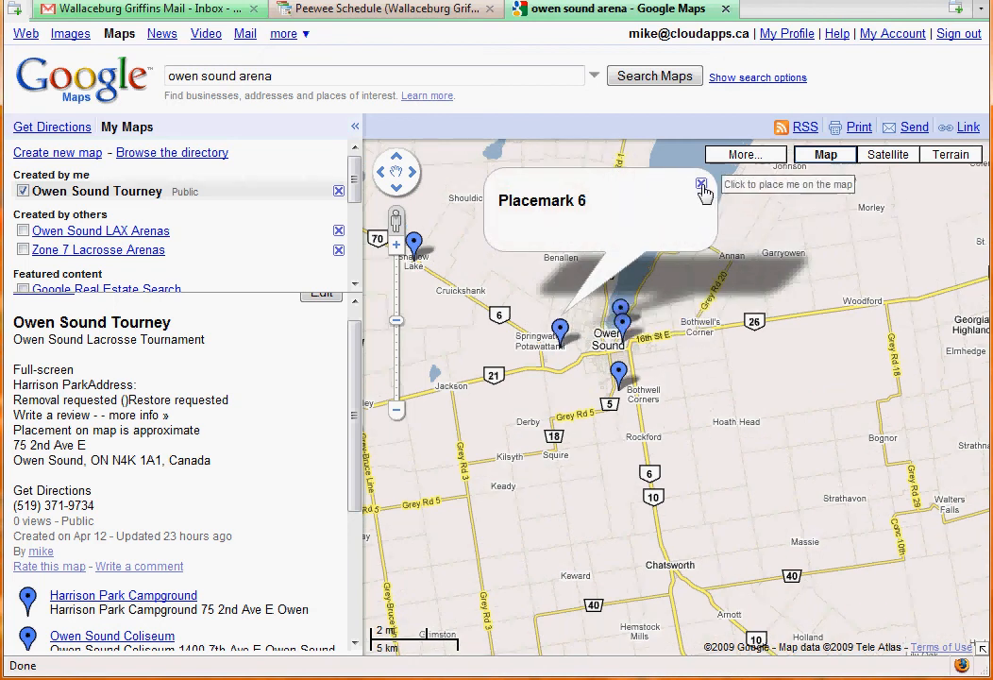
left_click(702, 184)
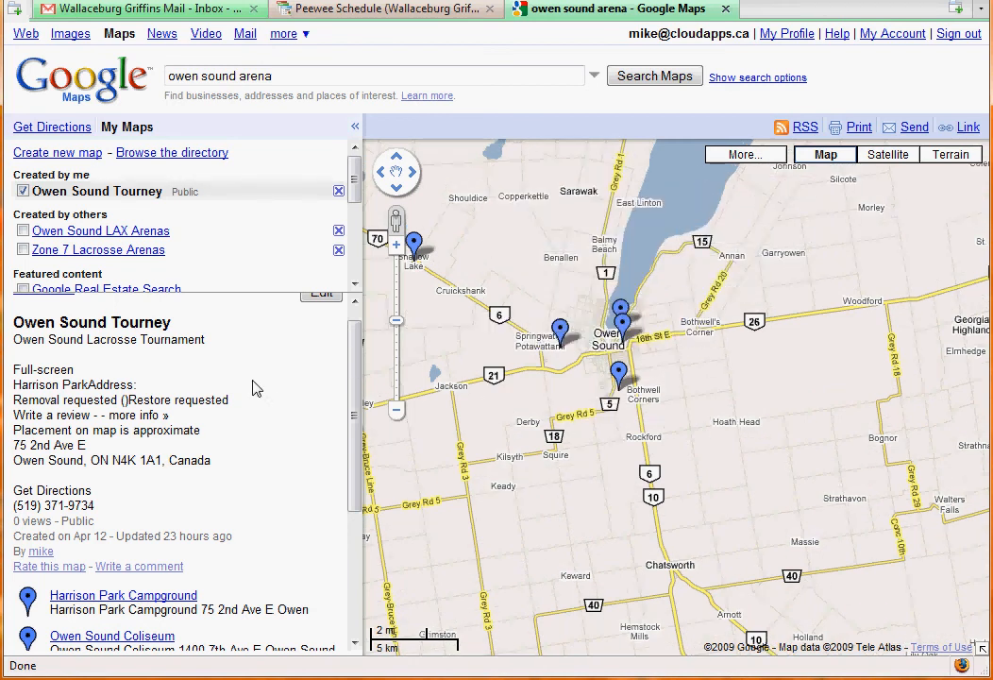
Frame all the tournament placemarks on the map, show its sharing links and select the HTML embed code
scroll(694, 261, "up", 1)
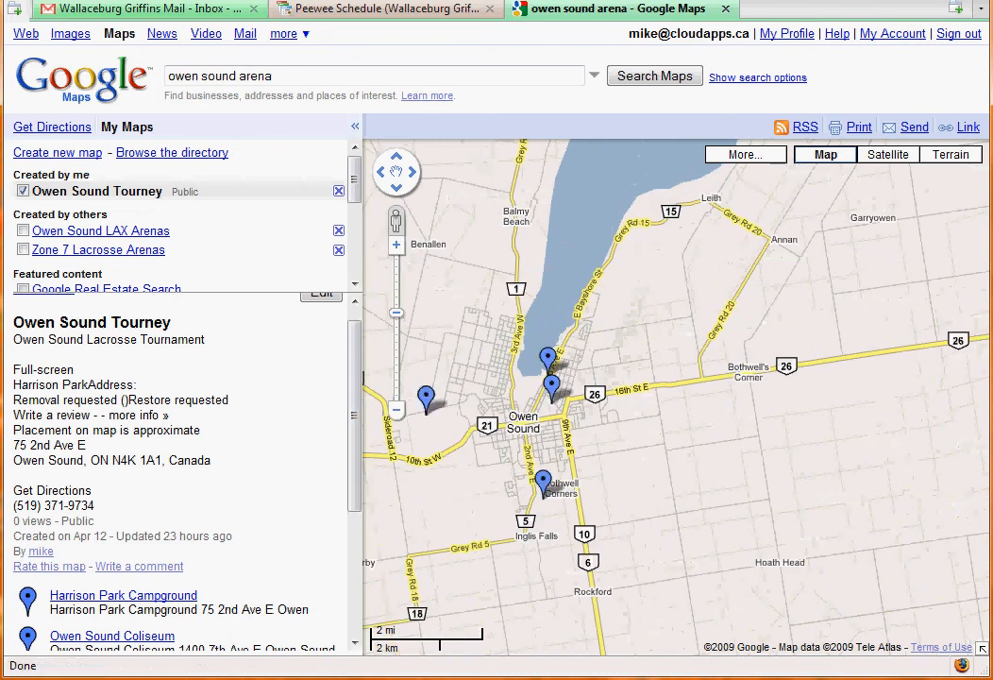
scroll(609, 282, "down", 2)
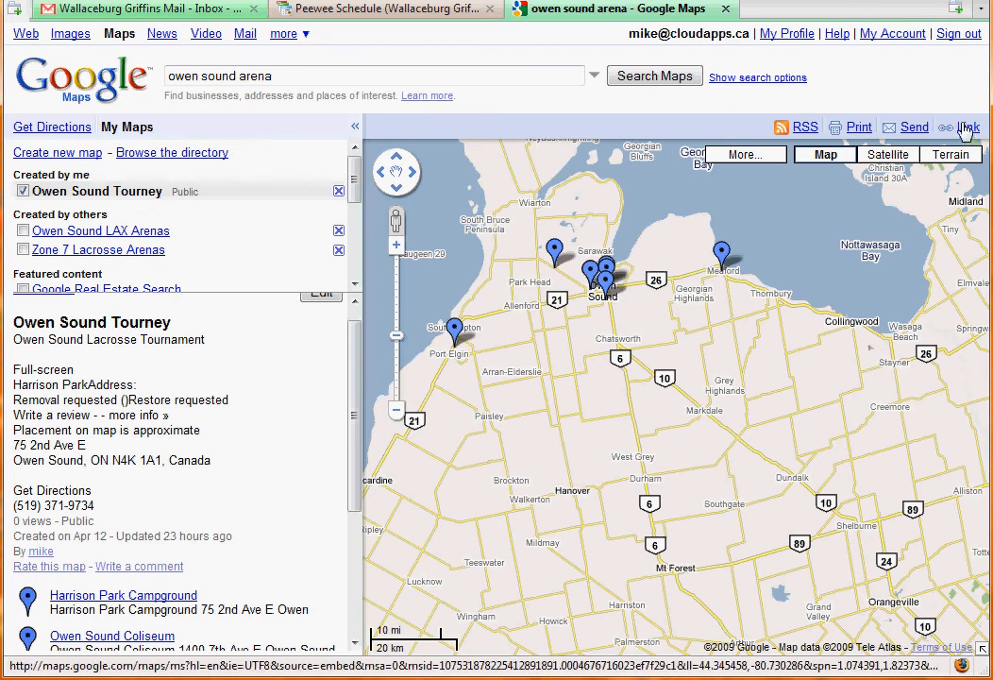
left_click(963, 130)
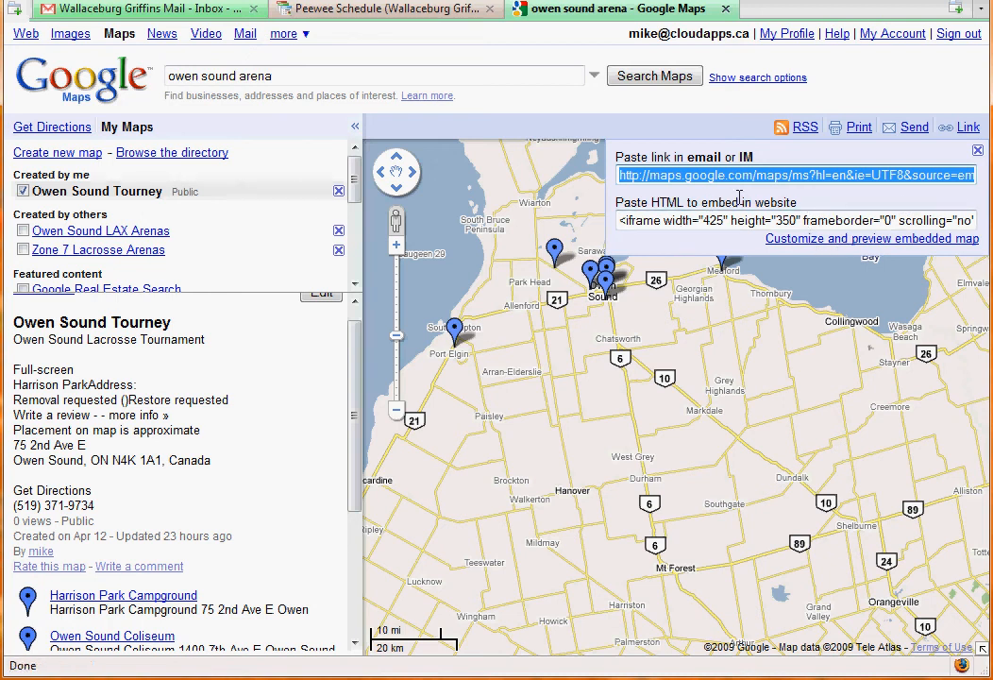
left_click(688, 220)
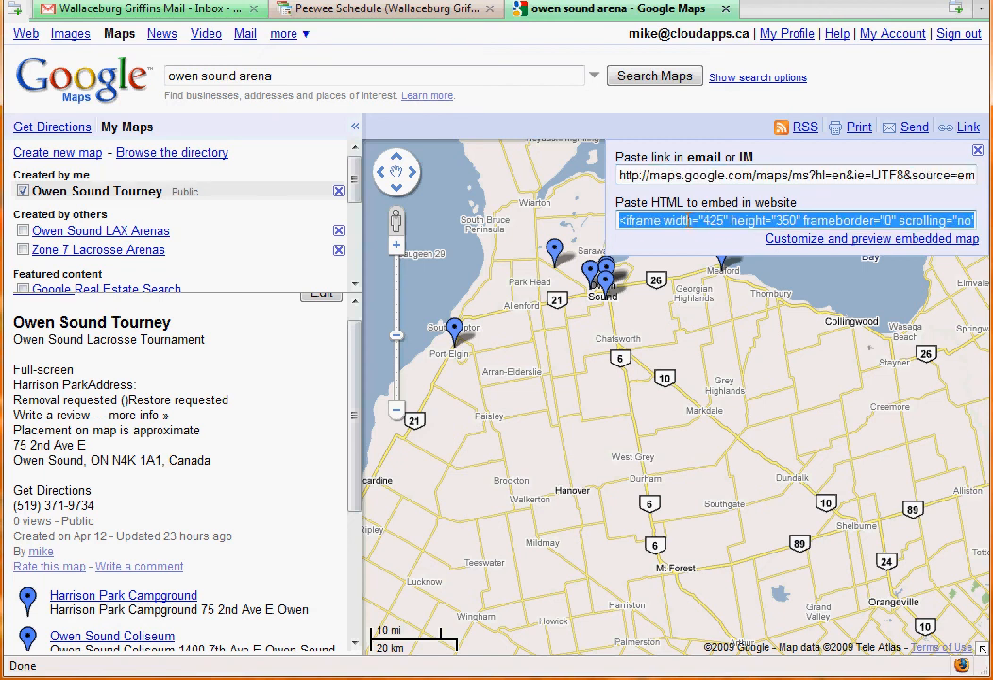
Copy the selected HTML embed code of the Owen Sound Tourney map and close the Google Maps page, confirming the exit
right_click(719, 223)
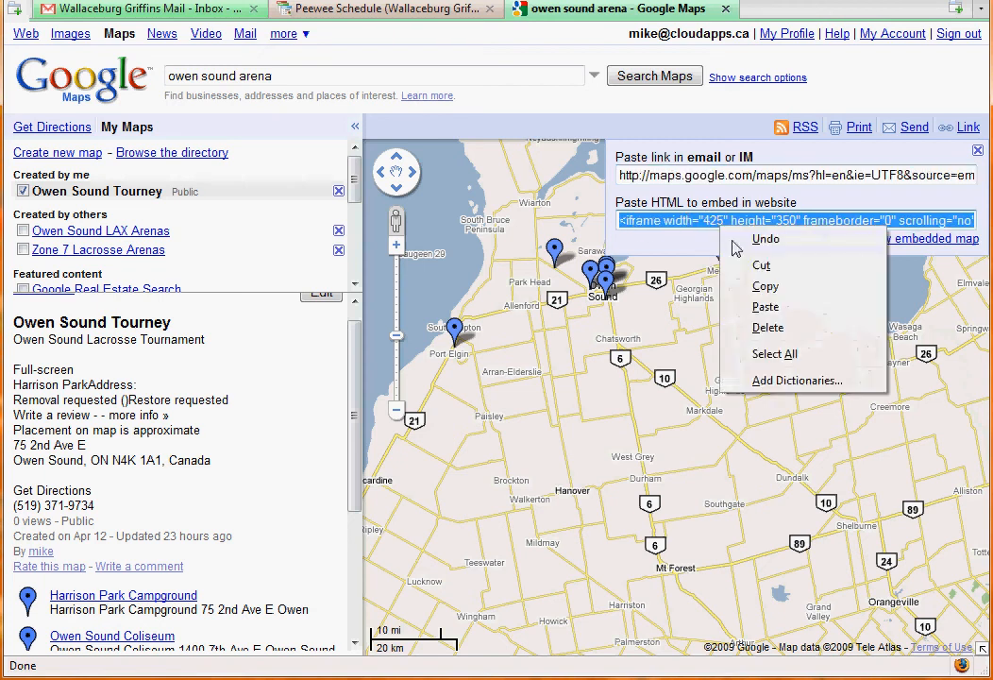
left_click(763, 286)
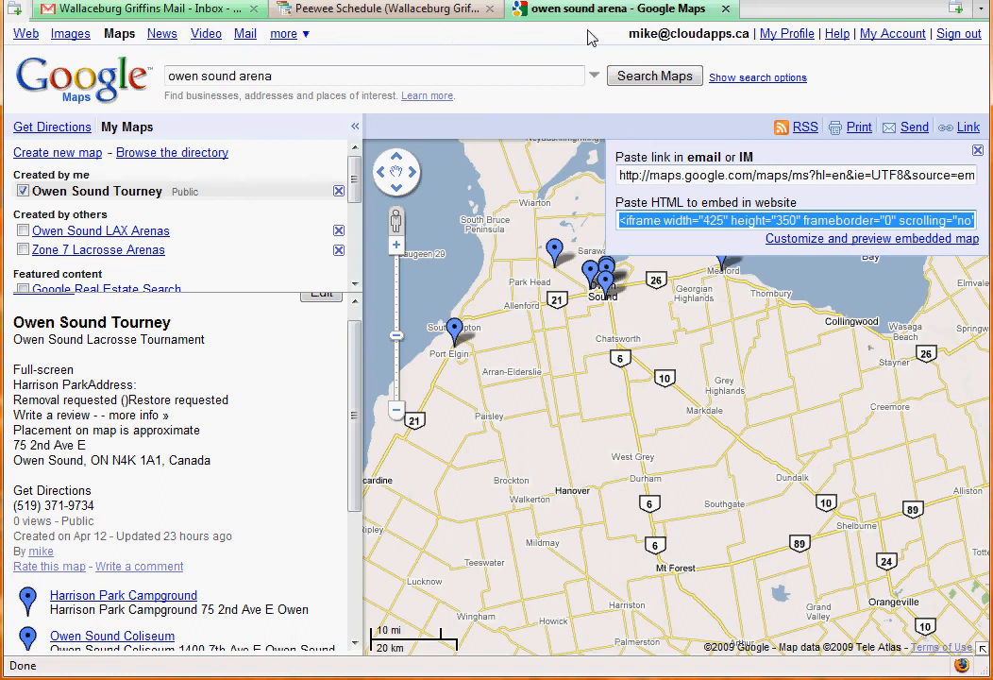
left_click(727, 8)
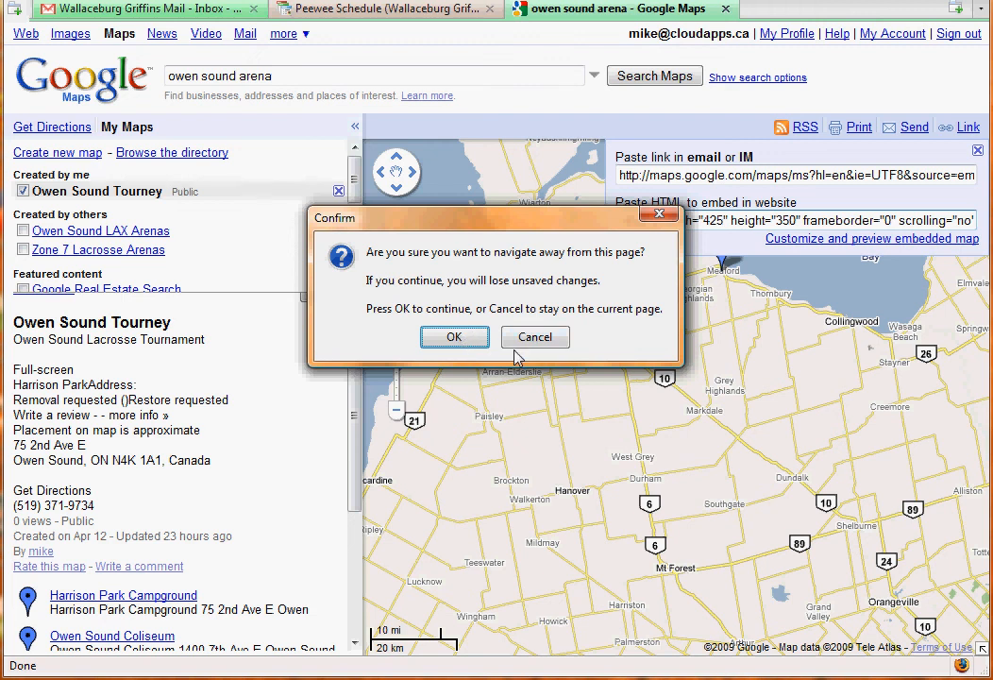
left_click(455, 337)
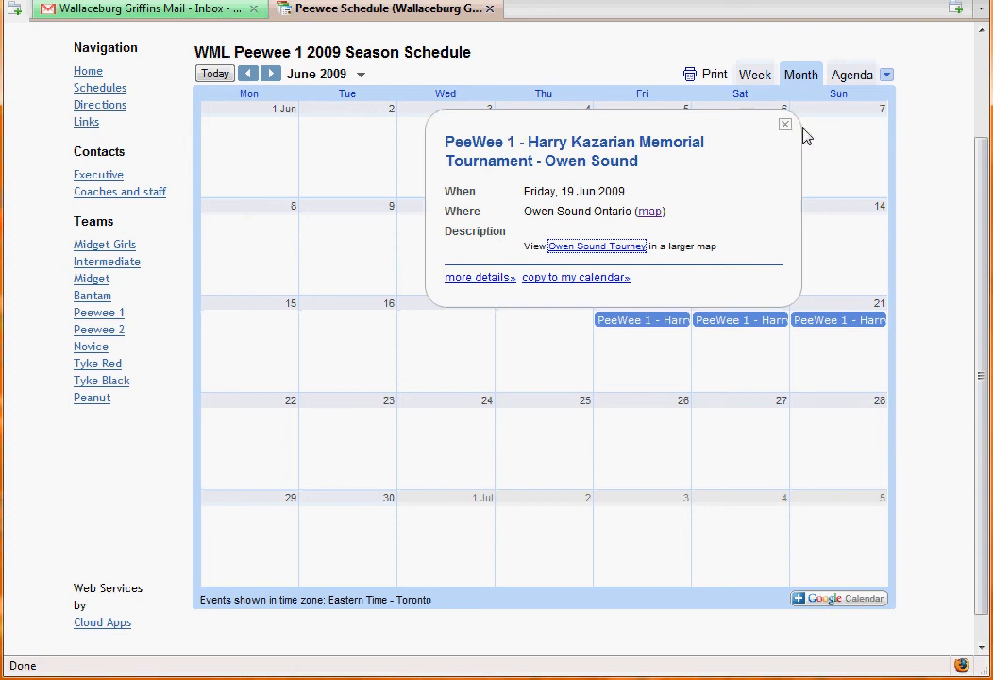
Close the tournament event's bubble, switch to the Wallaceburg Griffins calendar and open the detailed form for a new event on April 21, 2009
left_click(785, 124)
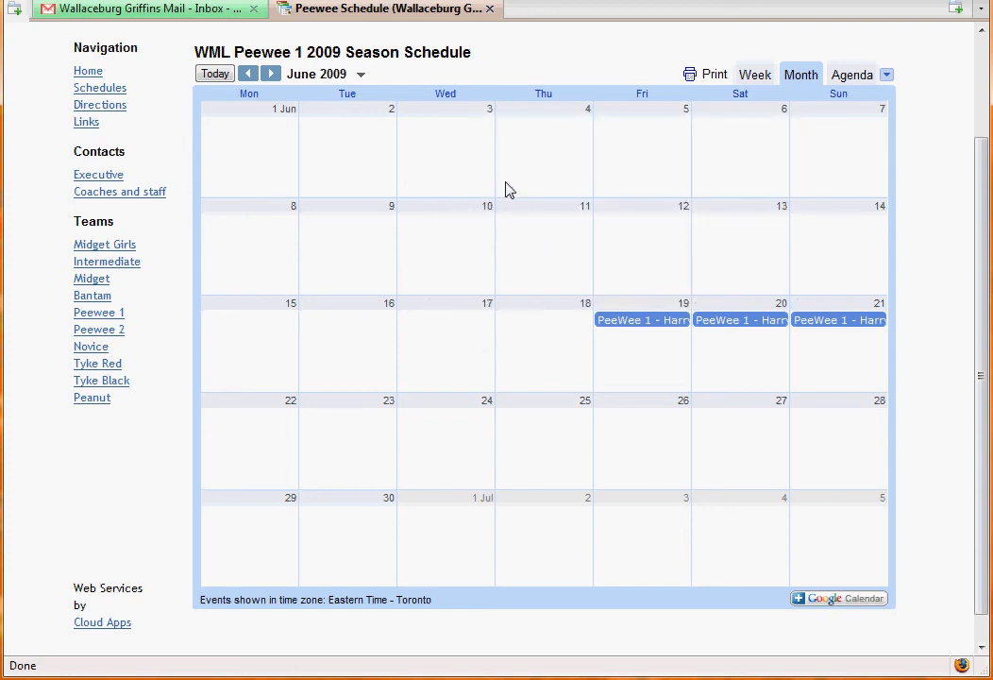
left_click(81, 11)
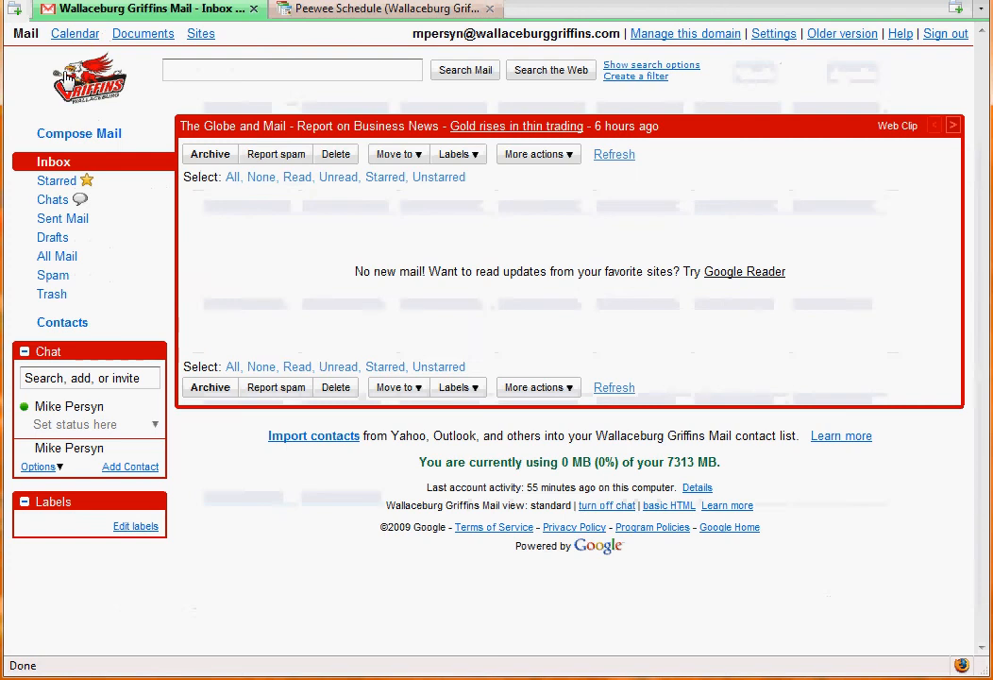
left_click(74, 33)
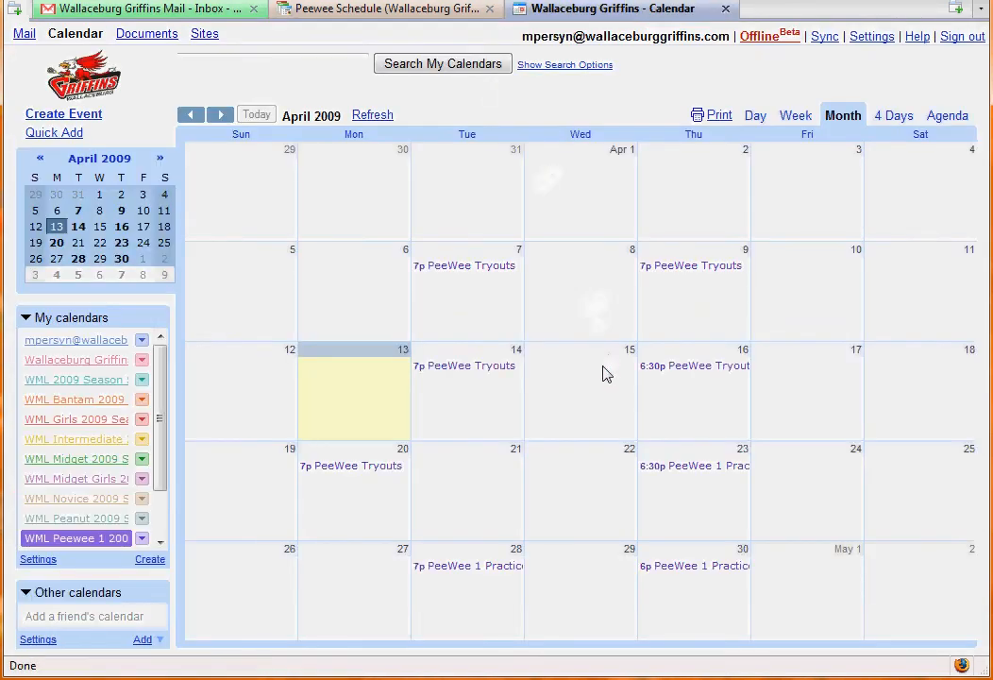
left_click(467, 494)
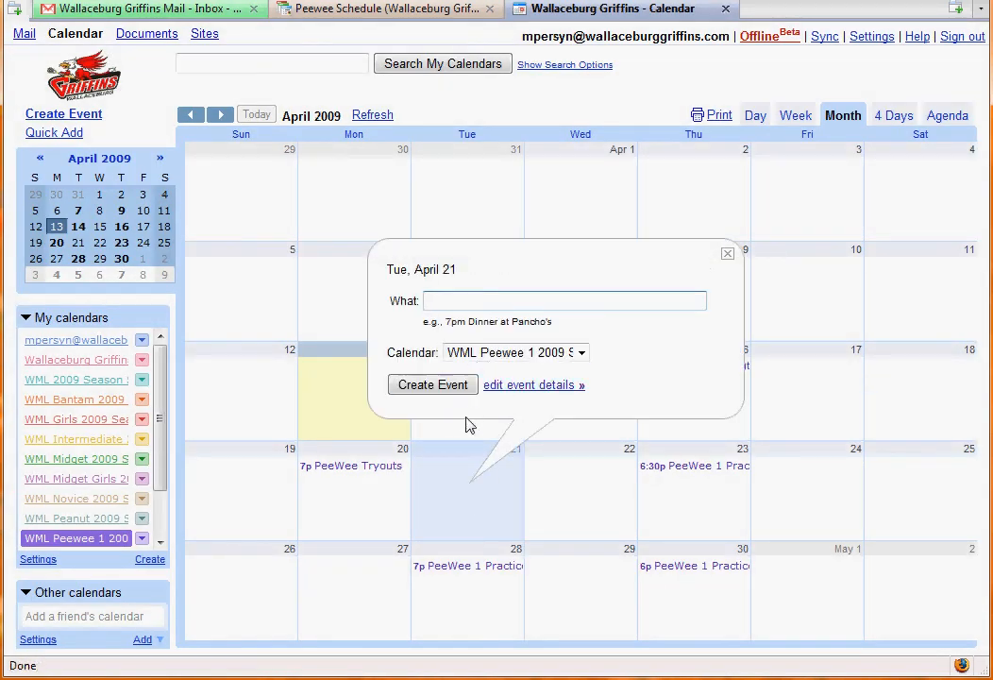
left_click(520, 389)
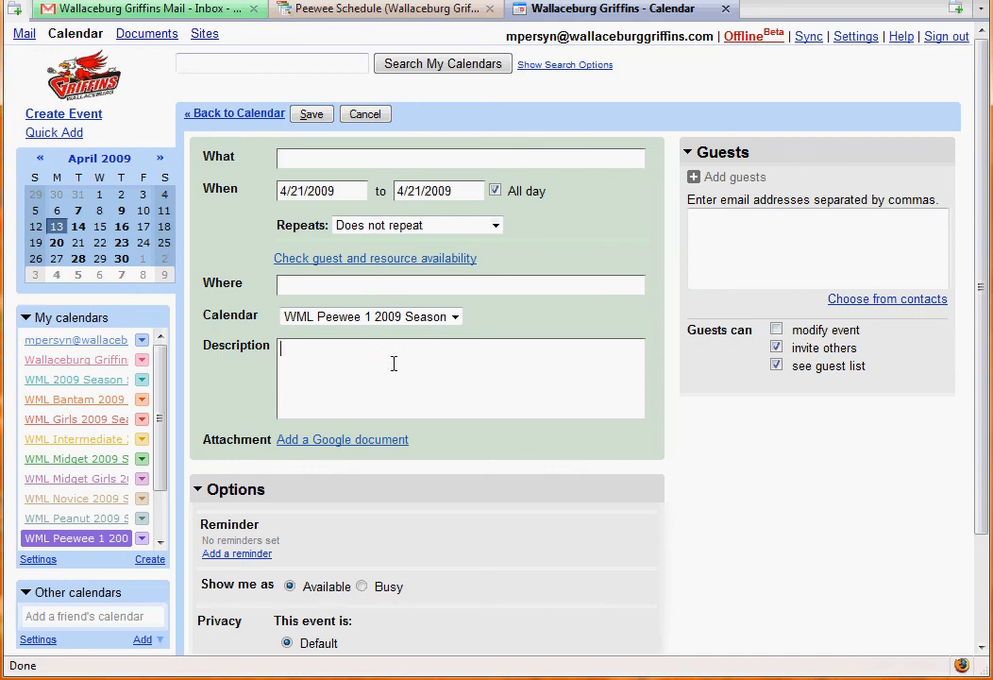
Paste the map's embed code as the event description, title the event Test, set its location to Owen Sound Ontario and save it
right_click(484, 373)
left_click(530, 455)
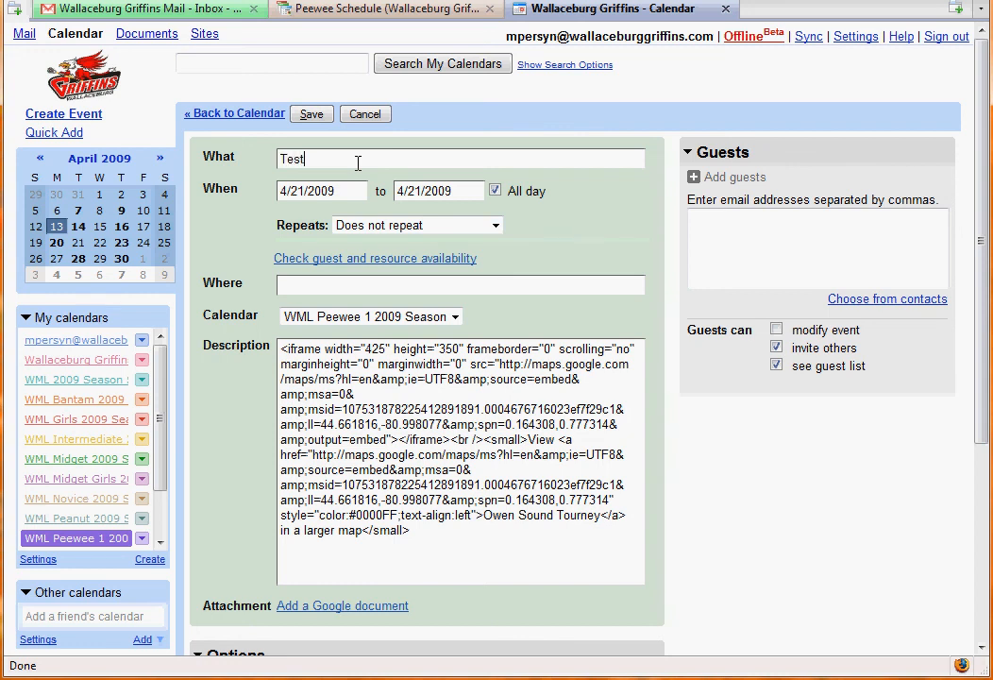
left_click(358, 288)
type("Owen Sound Ontario")
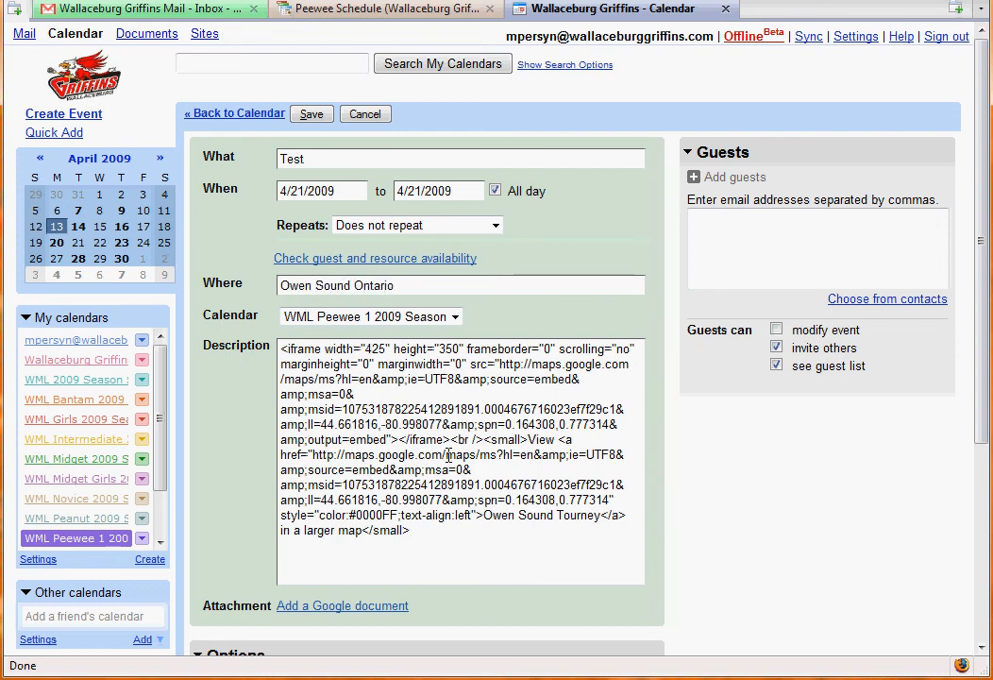
scroll(226, 498, "down", 3)
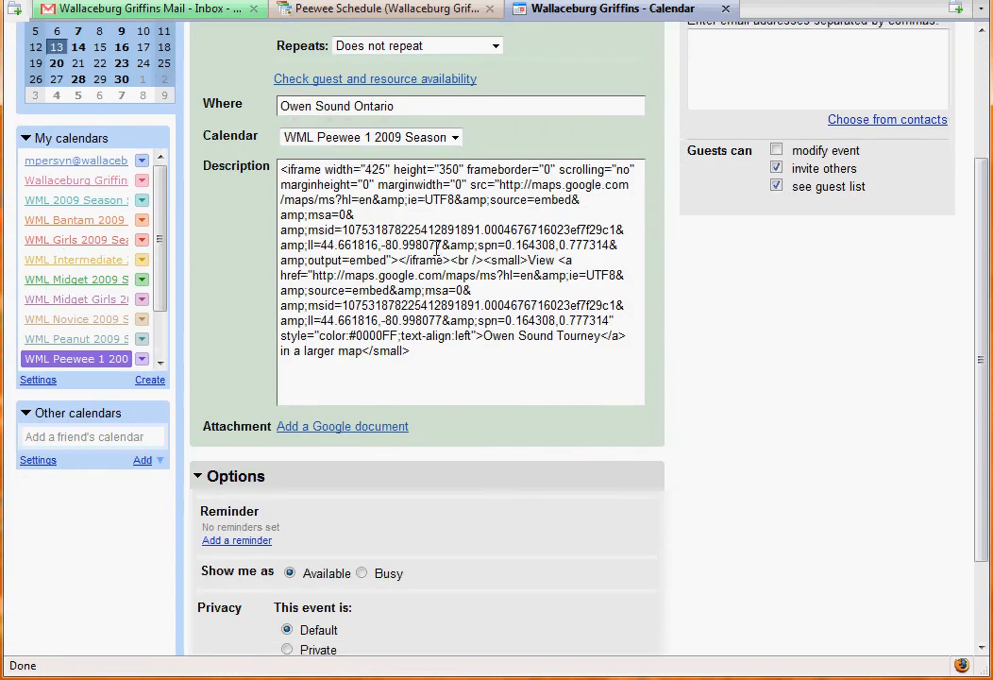
scroll(365, 560, "down", 3)
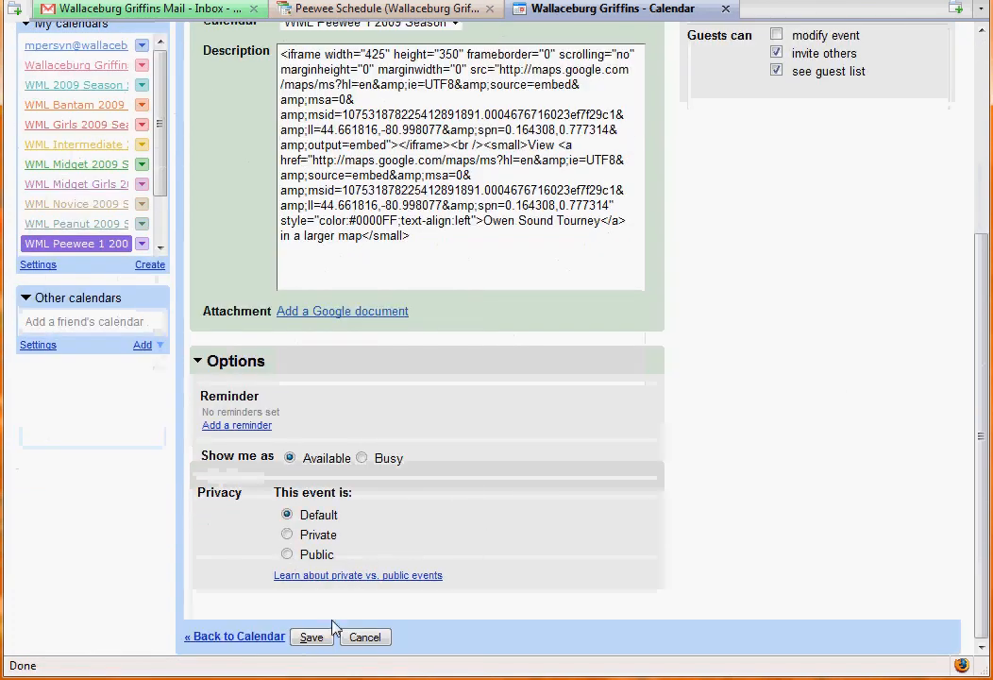
left_click(313, 639)
Check the Test event on April 21 in the calendar and in the reloaded Peewee Schedule page
left_click(437, 466)
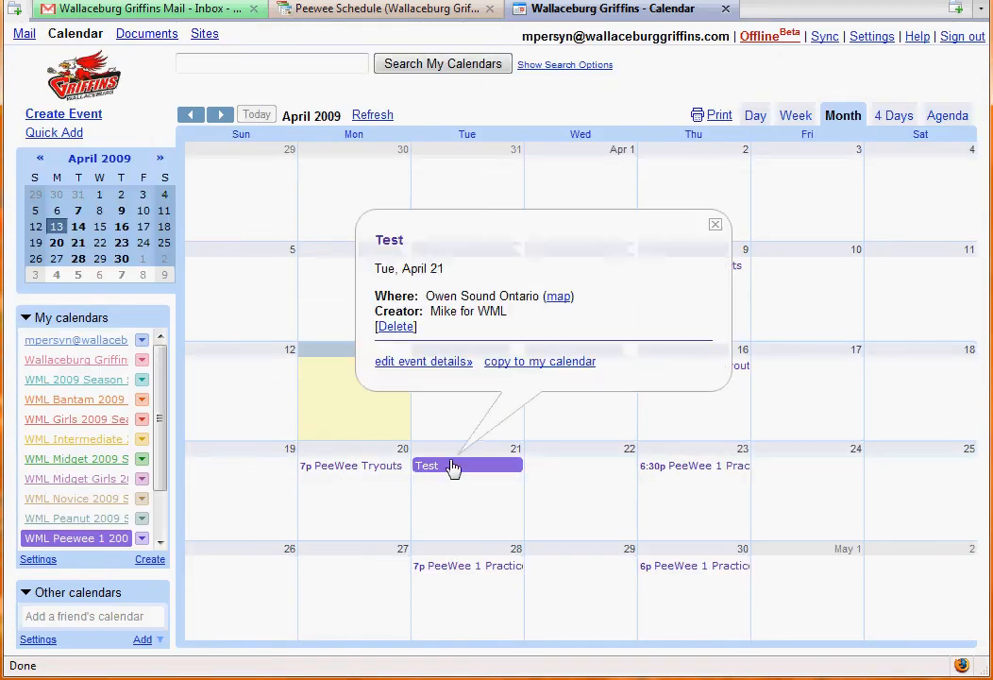
left_click(715, 223)
left_click(434, 11)
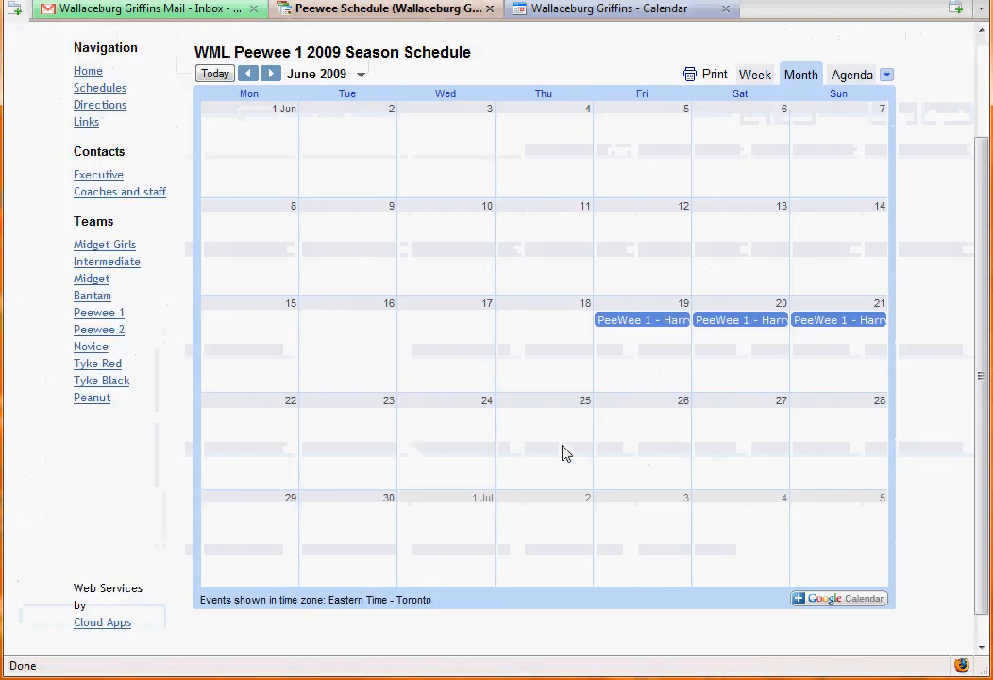
key("F5")
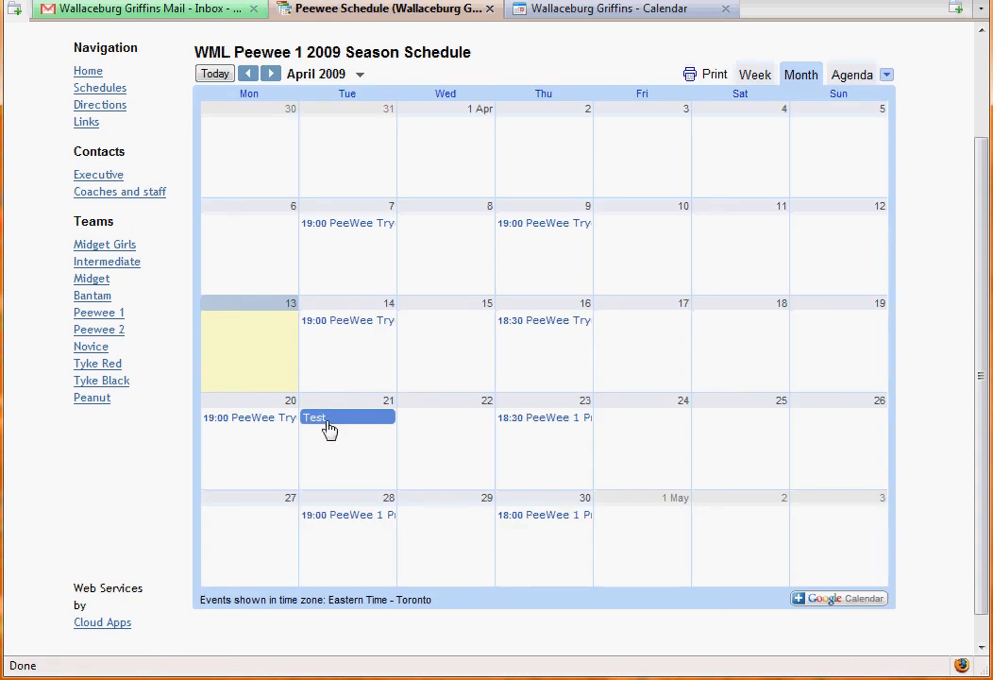
left_click(329, 430)
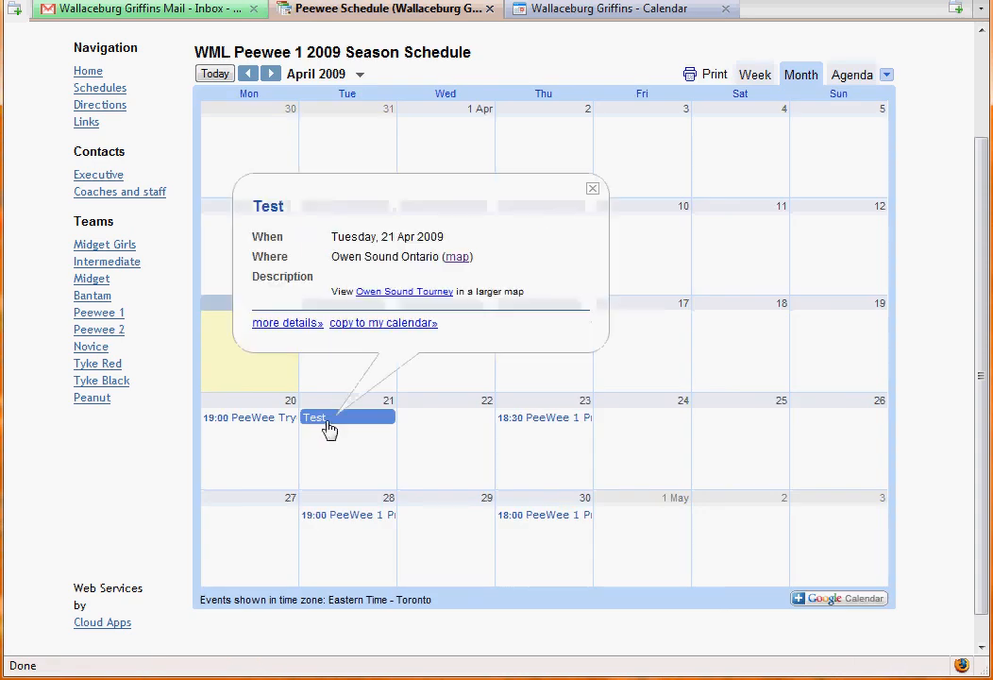
View the Owen Sound Tourney map linked in the Test event, check a placemark's information at Owen Sound and close its bubble
left_click(404, 301)
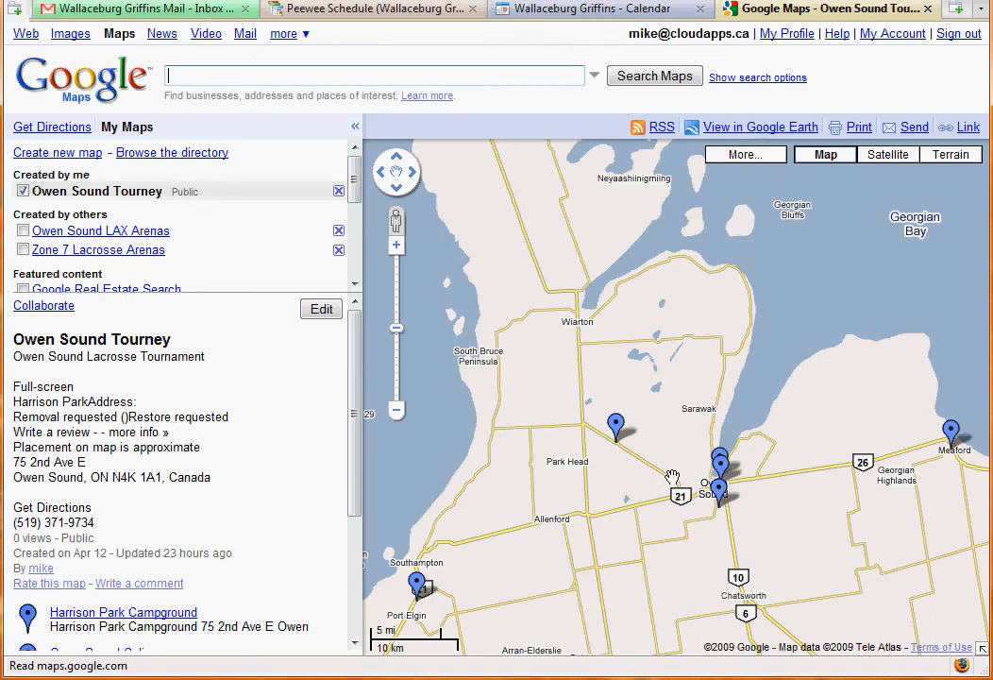
left_click(720, 490)
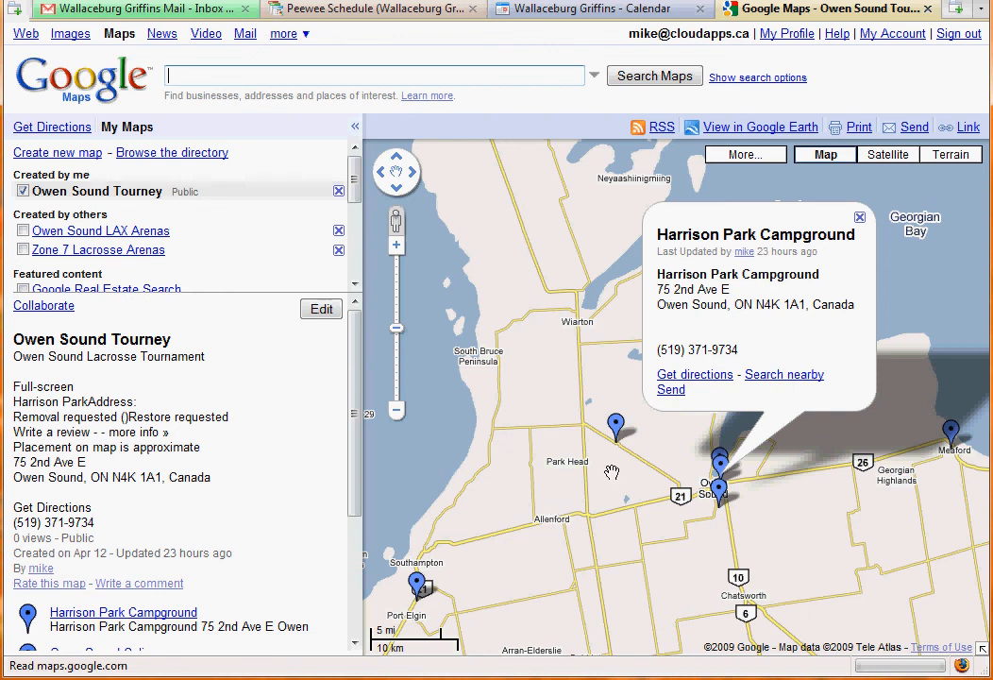
left_click(860, 219)
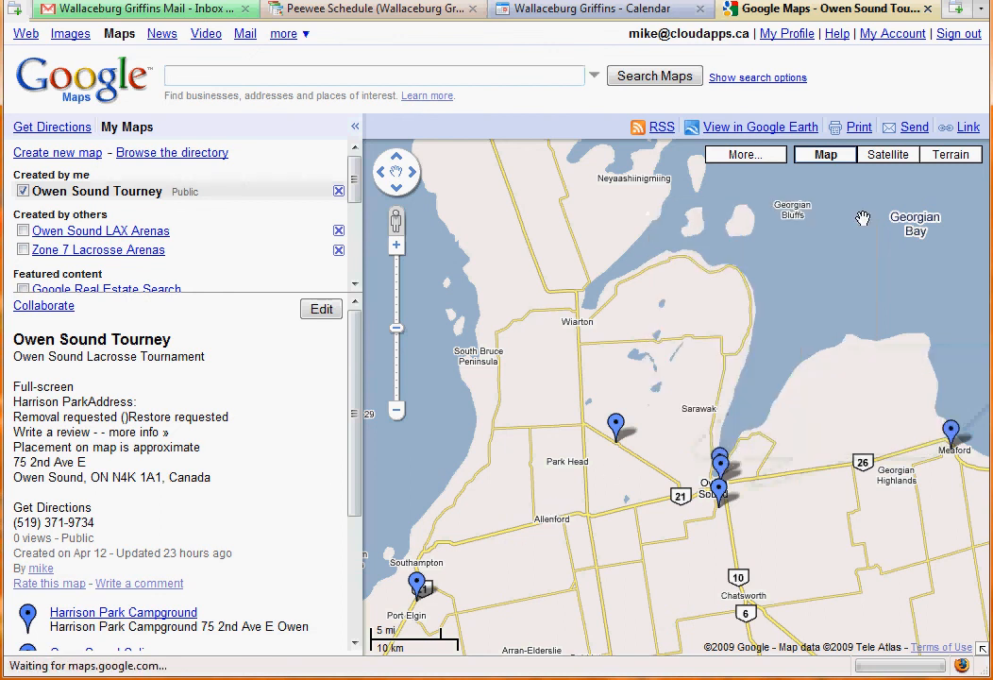